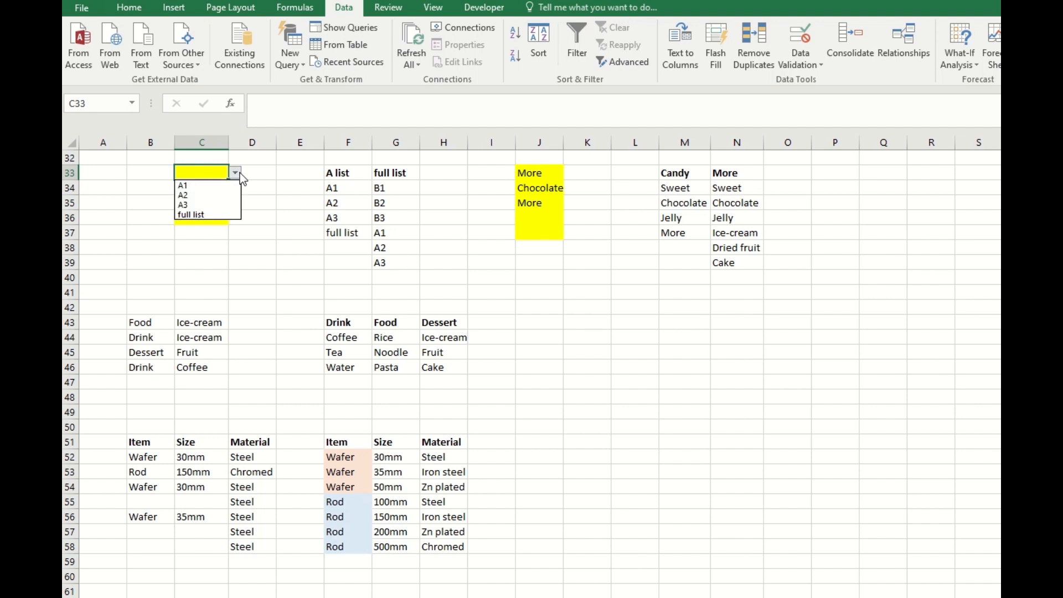
# - Try the dropdown in C33 by choosing A2, then full list, and reopen its options
pyautogui.click(219, 192)
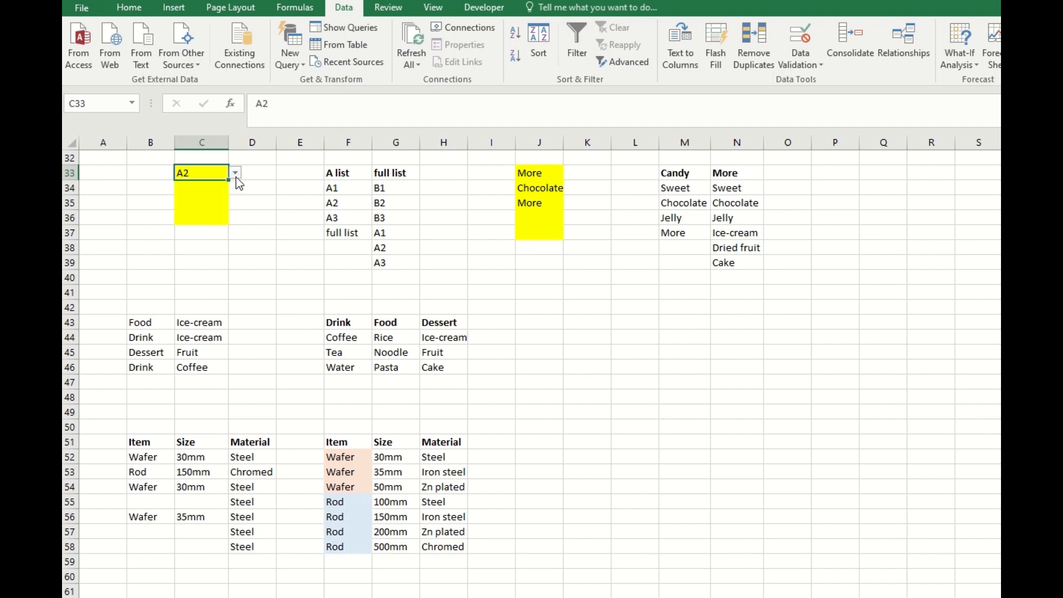
pyautogui.click(235, 177)
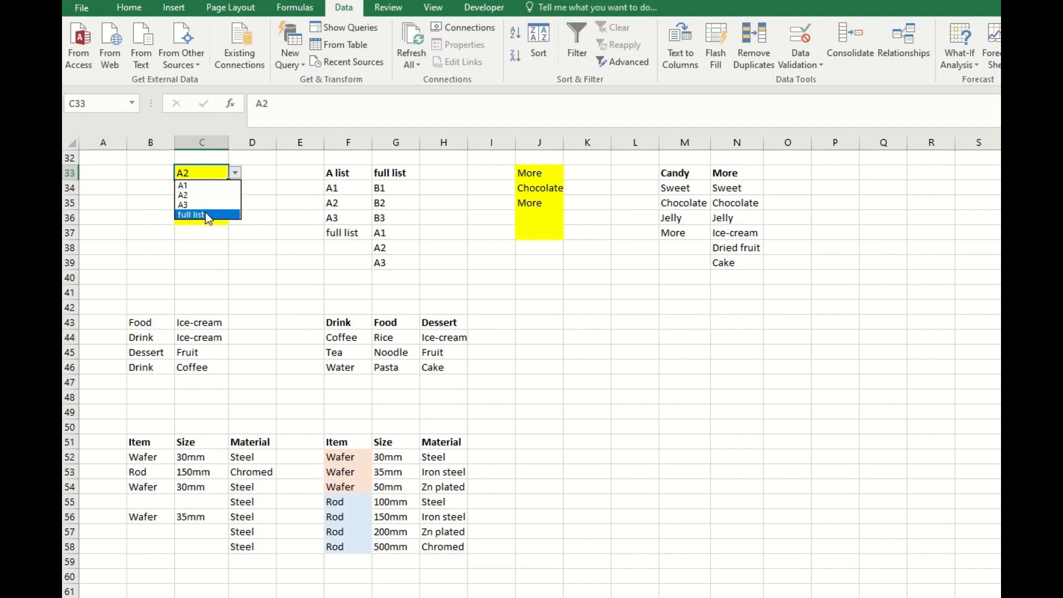
pyautogui.click(206, 214)
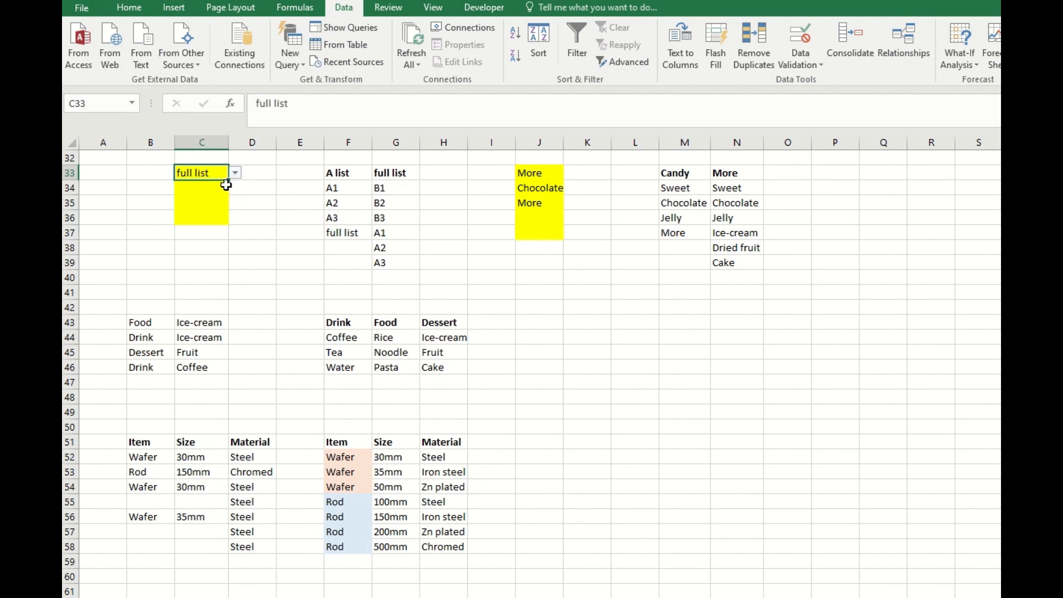
pyautogui.click(236, 174)
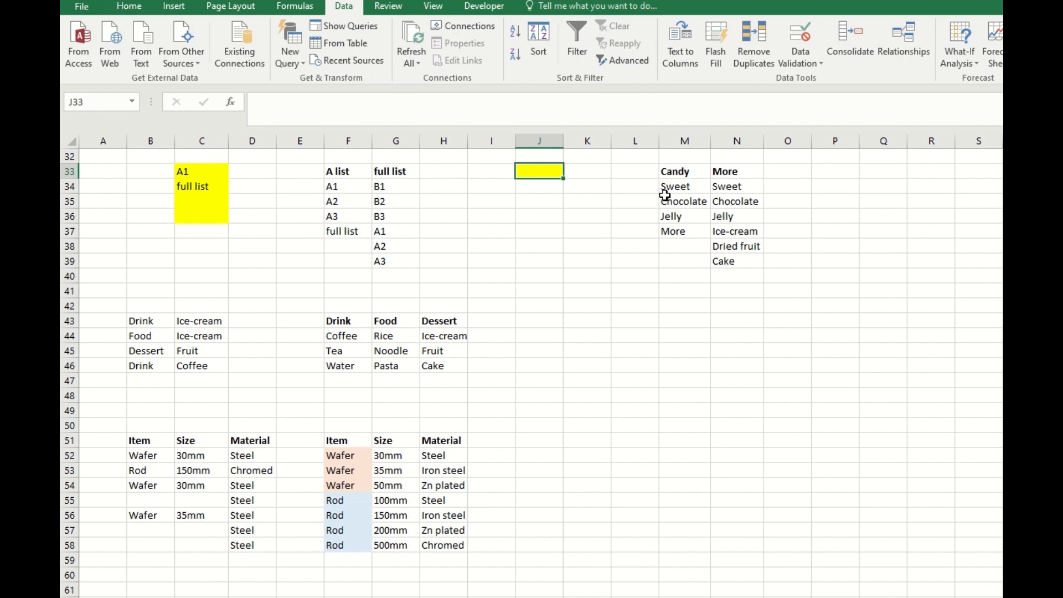
# - Examine the entries of the Candy list in M34:M37 and the More list in N34:N39
pyautogui.click(684, 189)
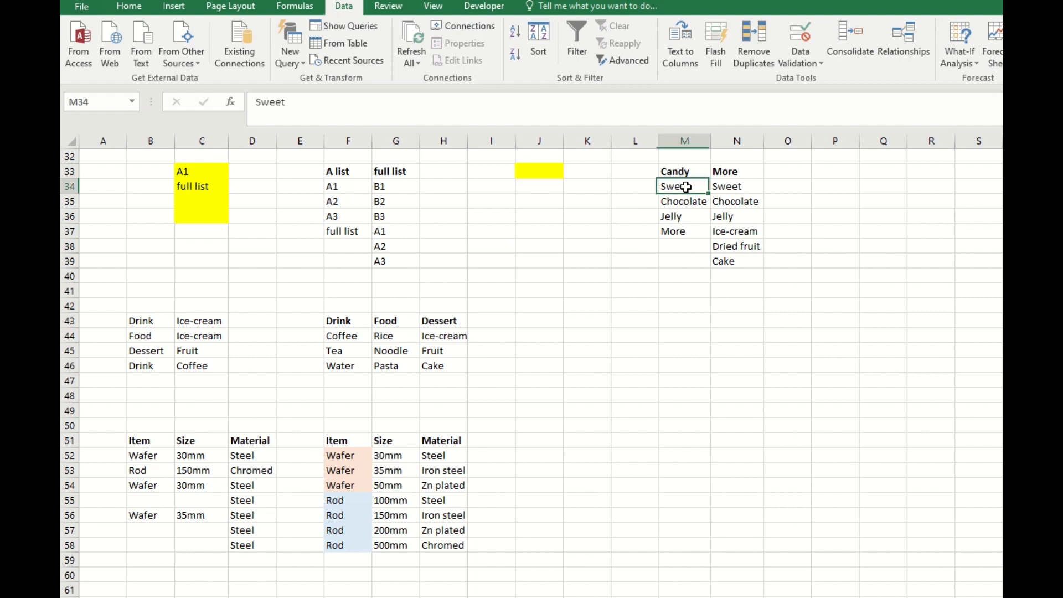
pyautogui.moveTo(685, 190); pyautogui.dragTo(686, 216)
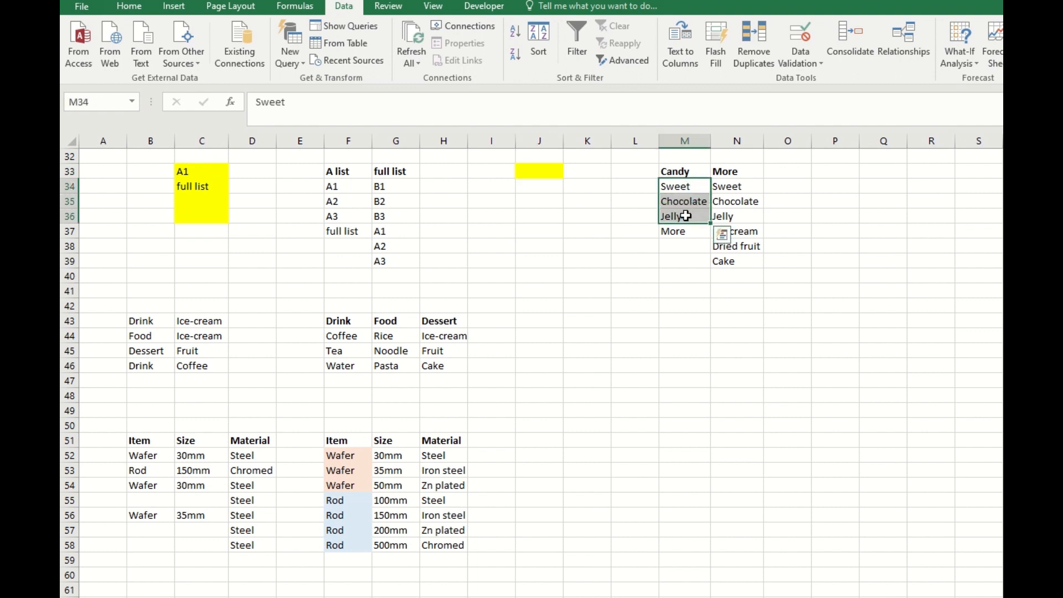
pyautogui.click(685, 231)
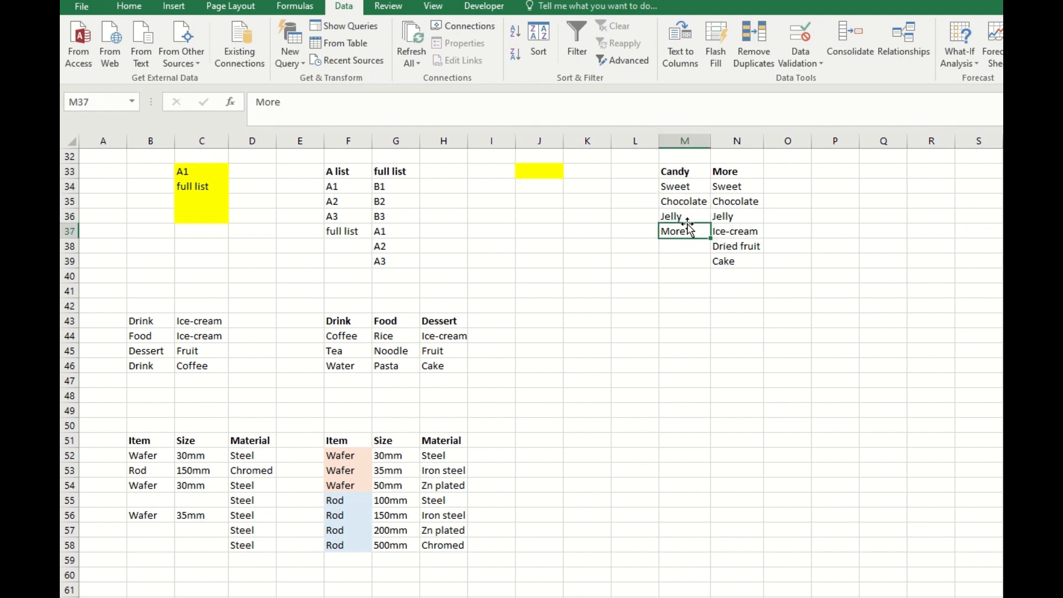
pyautogui.click(735, 171)
pyautogui.moveTo(736, 187); pyautogui.dragTo(745, 261)
# - Start a data validation rule for cell J33 that allows a List
pyautogui.click(555, 175)
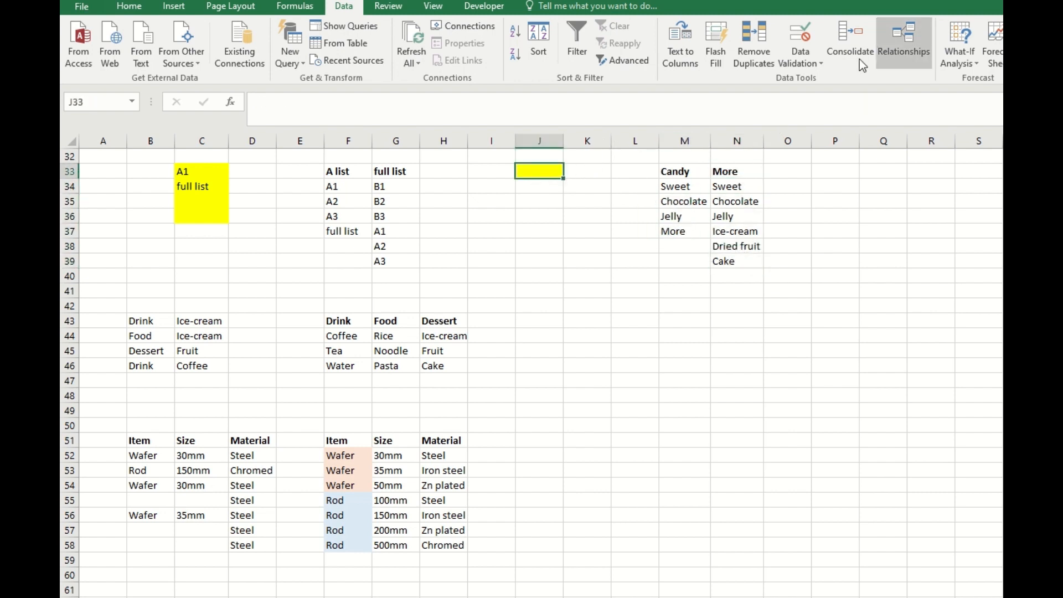
pyautogui.click(798, 44)
pyautogui.click(423, 307)
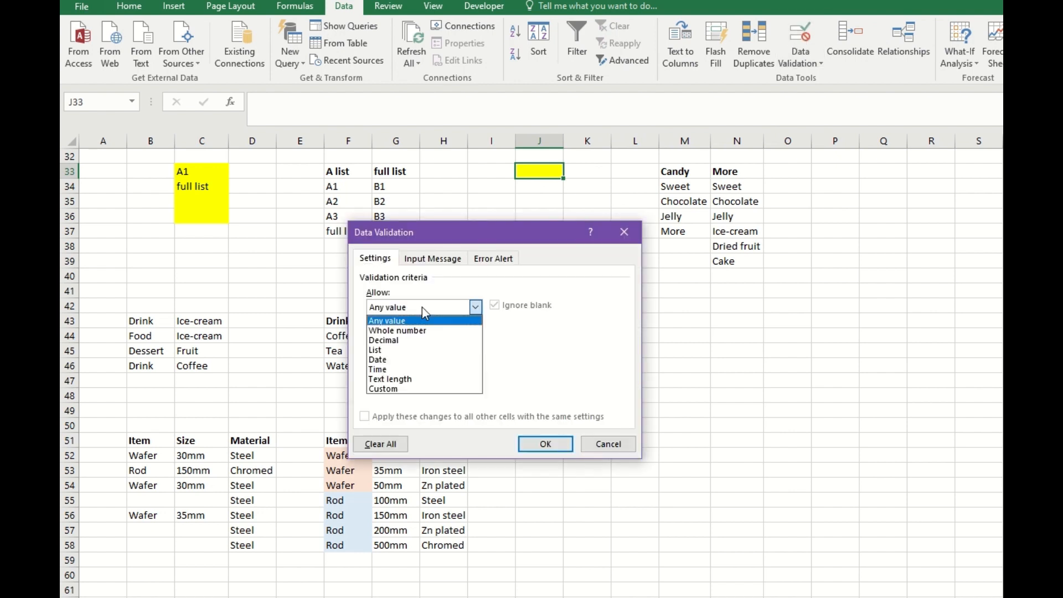
pyautogui.click(401, 351)
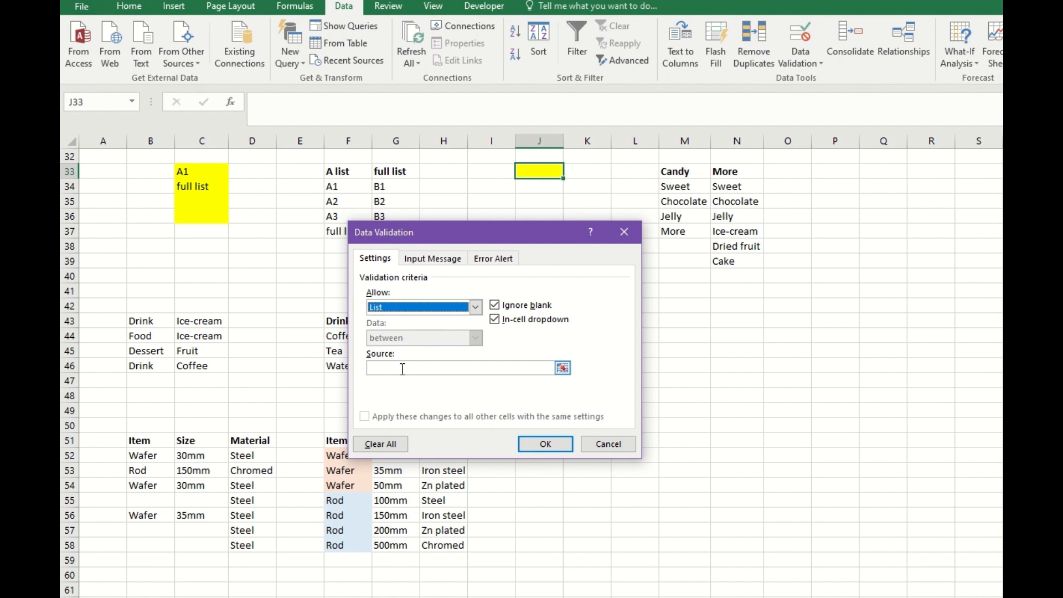
# - Enter the list source =if($J$33=$N$33,$N$34:$N$39,$M$34:$M$37) for J33's validation
pyautogui.click(402, 368)
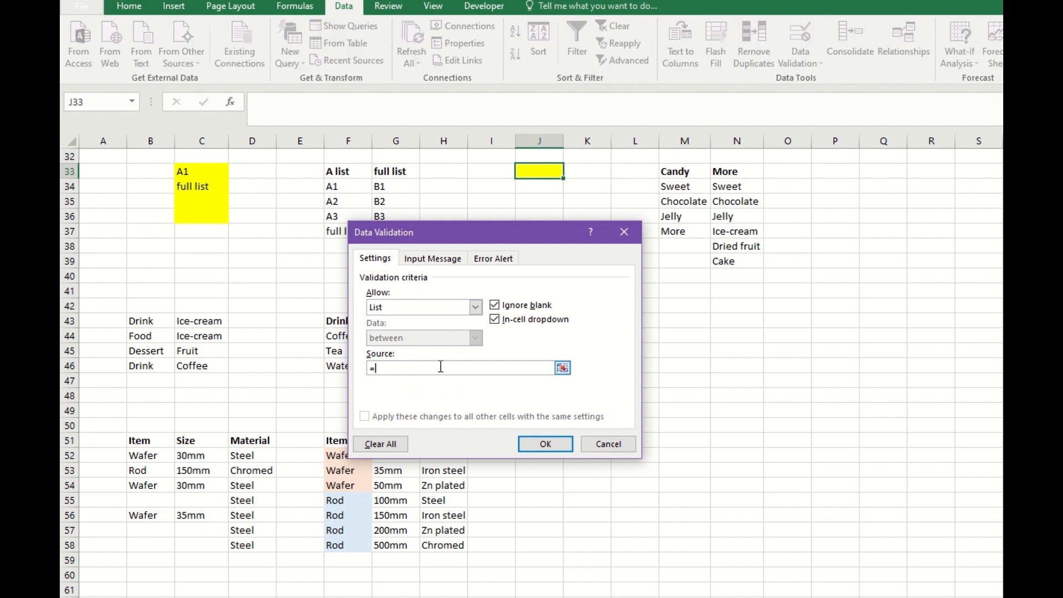
pyautogui.write('=if(')
pyautogui.click(538, 172)
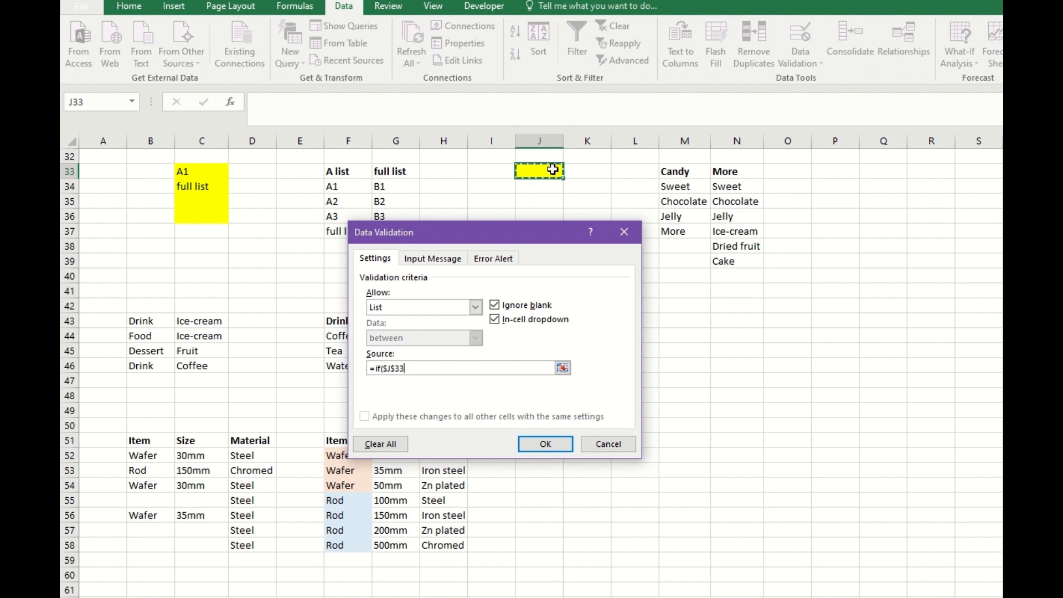
pyautogui.write('=')
pyautogui.click(742, 173)
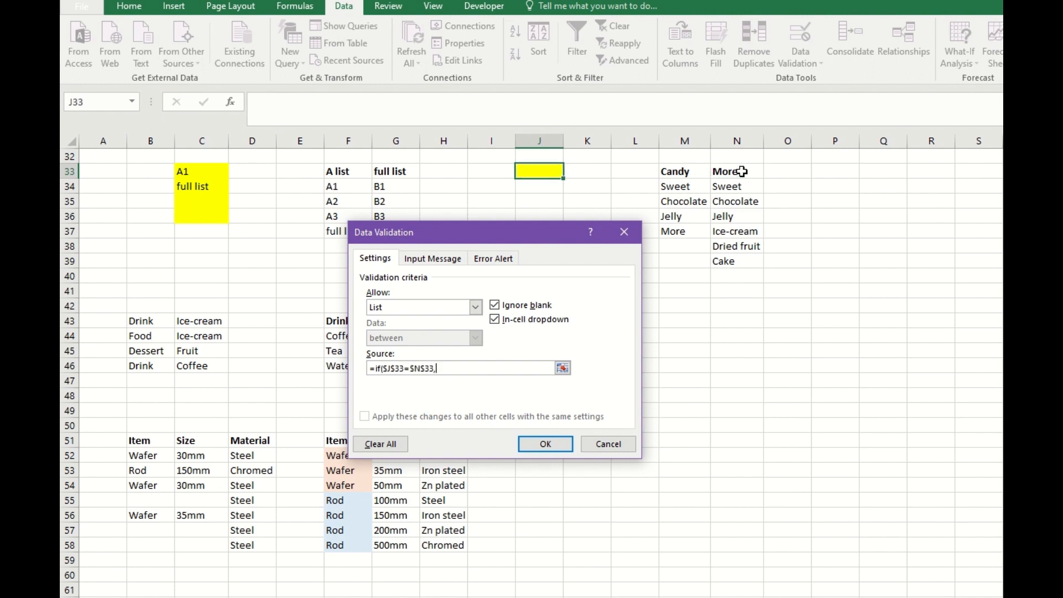
pyautogui.write(',')
pyautogui.moveTo(740, 192); pyautogui.dragTo(741, 260)
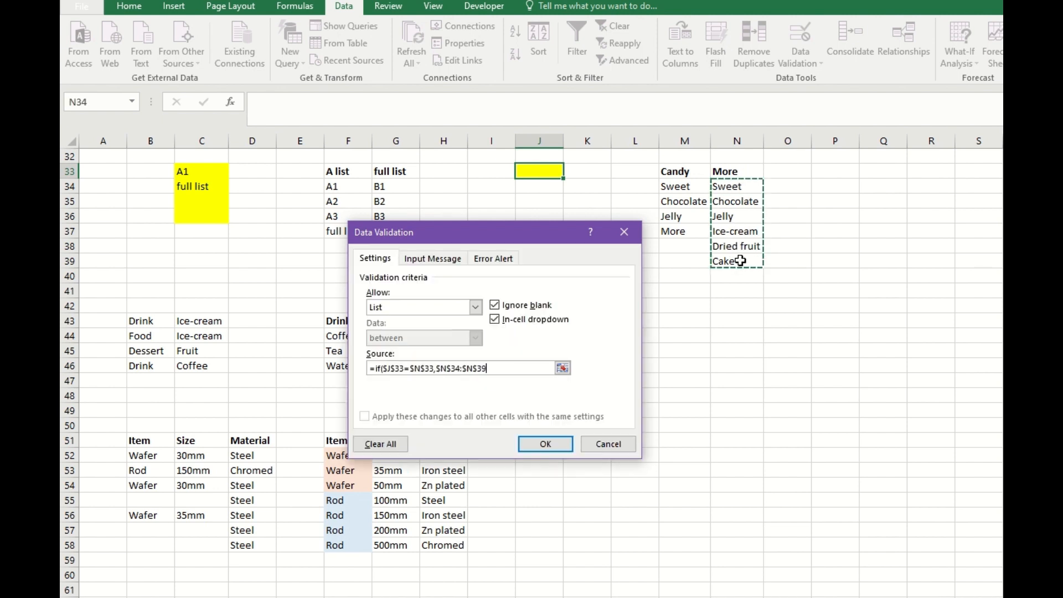
pyautogui.write(',')
pyautogui.moveTo(677, 187); pyautogui.dragTo(675, 231)
pyautogui.write(')')
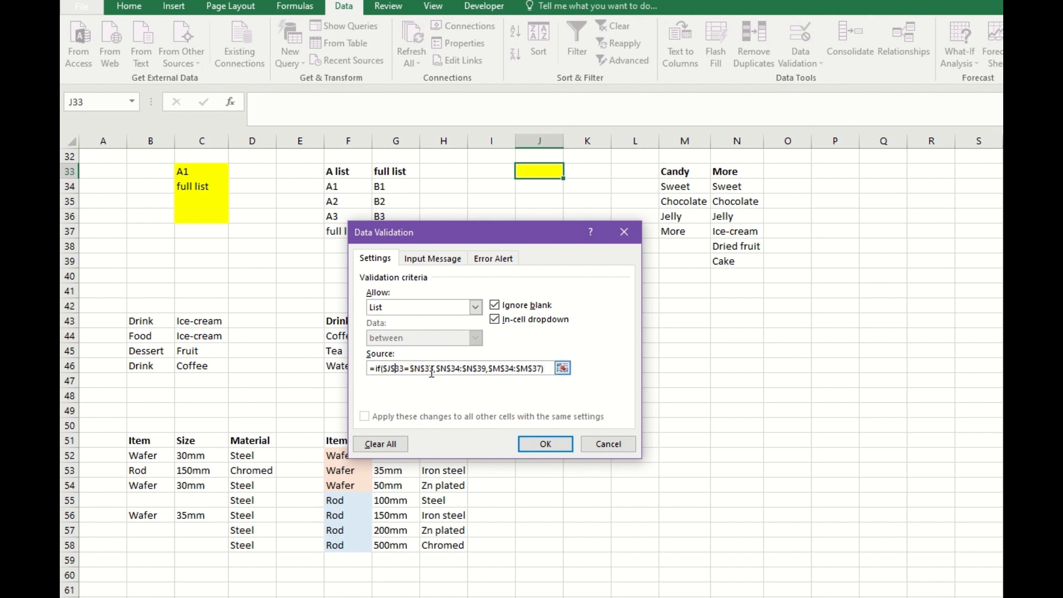
# - Make the $J$33 reference in the source formula relative as J33 and apply the validation
pyautogui.press('BackSpace')
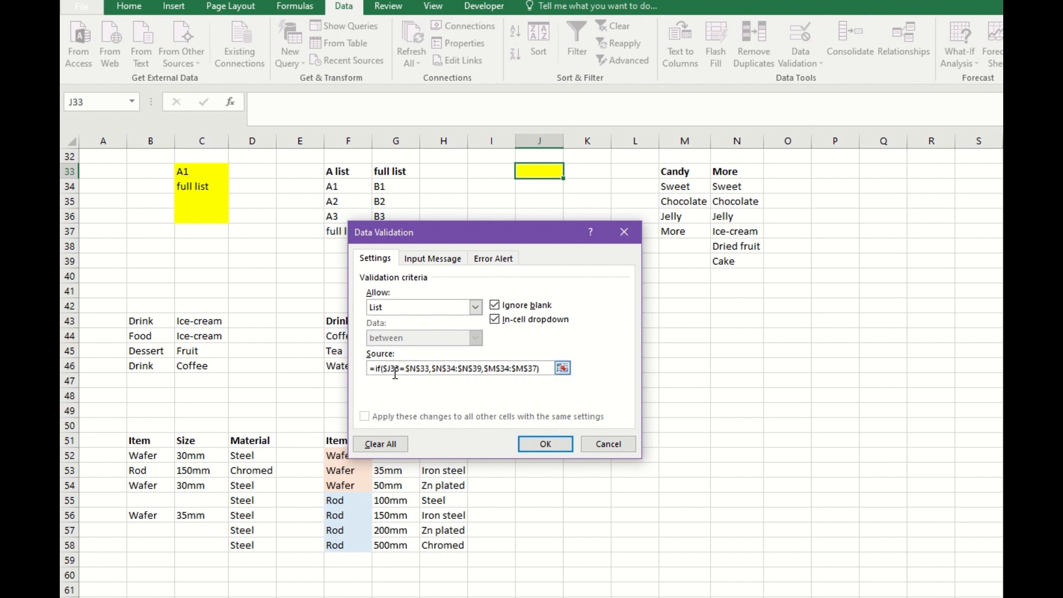
pyautogui.click(388, 368)
pyautogui.press('BackSpace')
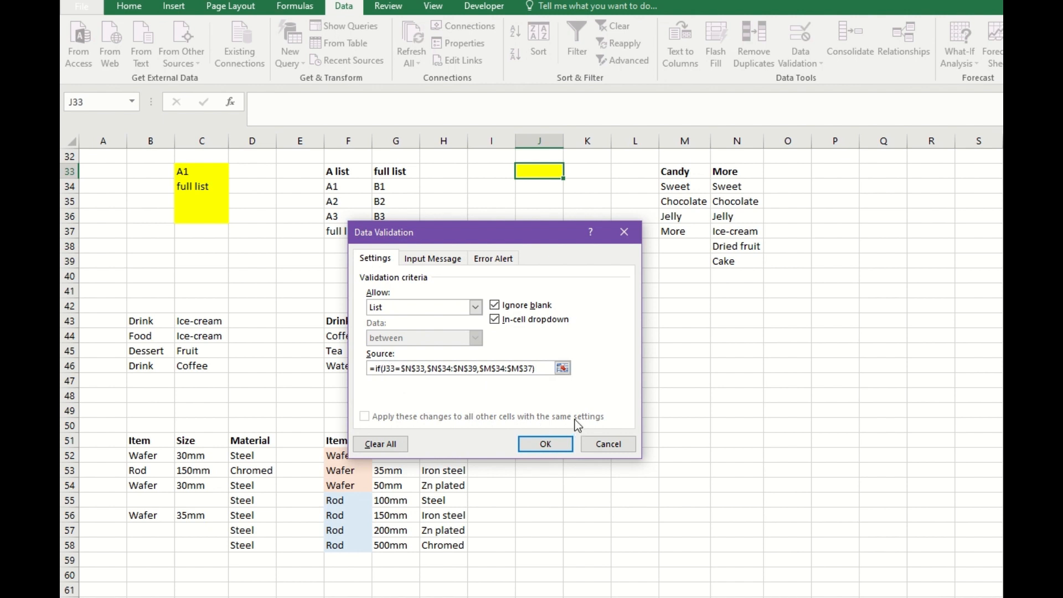
pyautogui.click(555, 442)
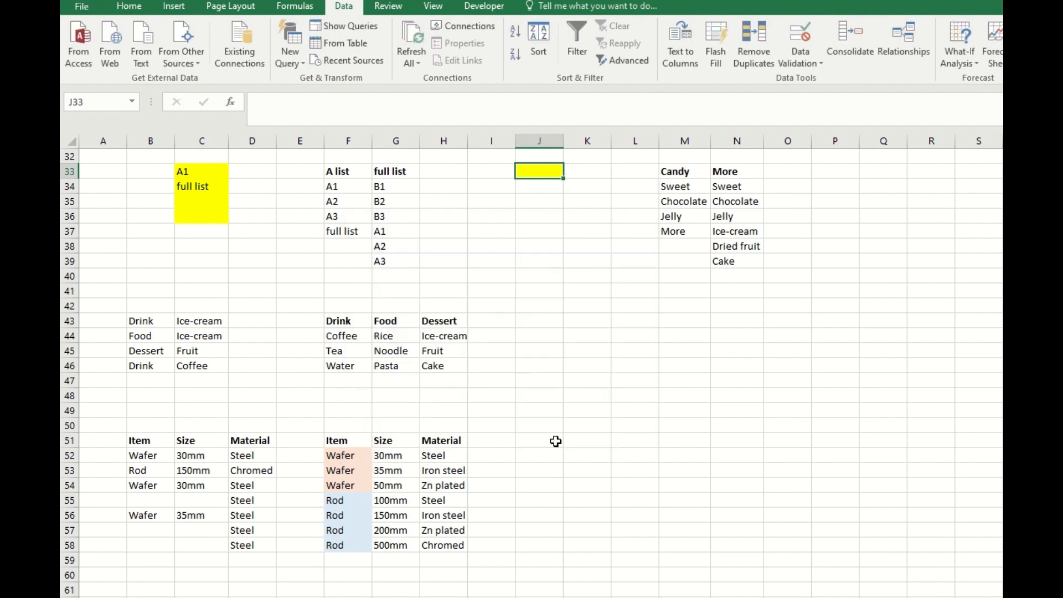
# - Test the dropdown in J33 by choosing Sweet and then Chocolate
pyautogui.click(548, 204)
pyautogui.click(543, 171)
pyautogui.click(569, 172)
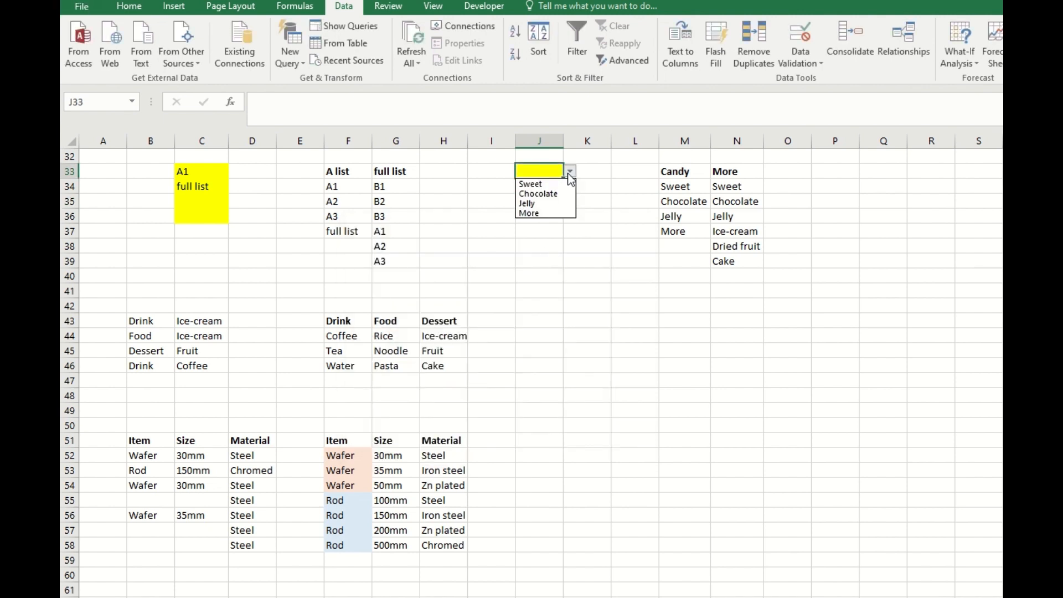
pyautogui.click(559, 184)
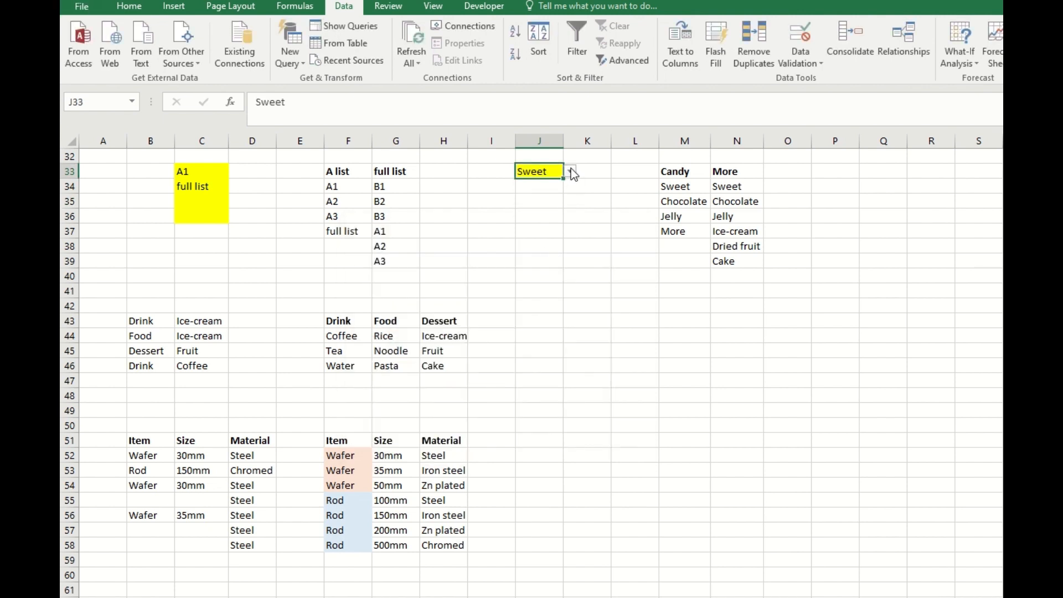
pyautogui.click(569, 171)
pyautogui.click(548, 193)
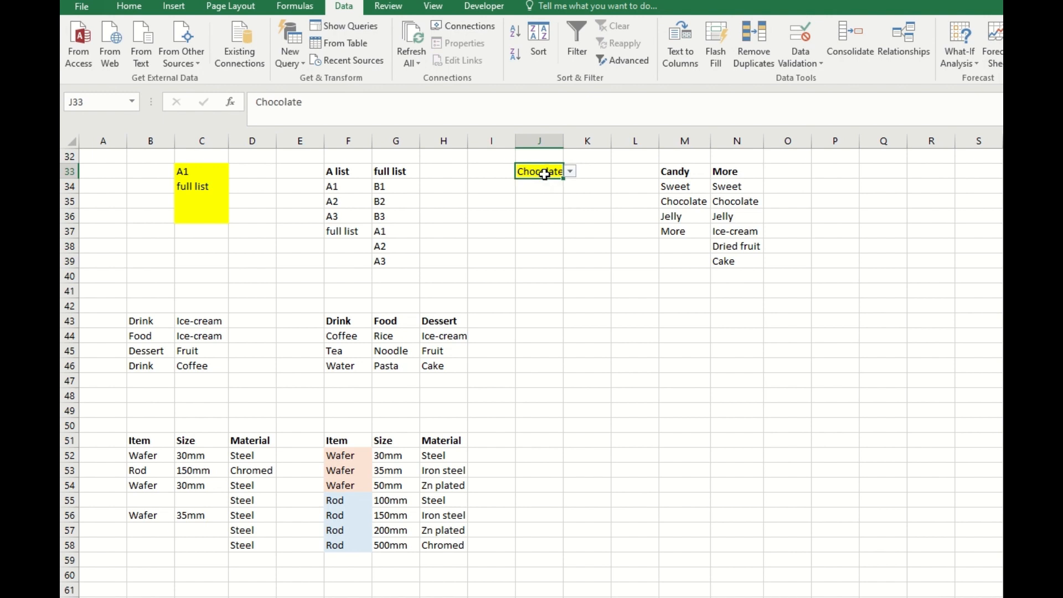
# - Choose More in J33 and reopen its dropdown to check the options offered
pyautogui.click(571, 173)
pyautogui.click(551, 212)
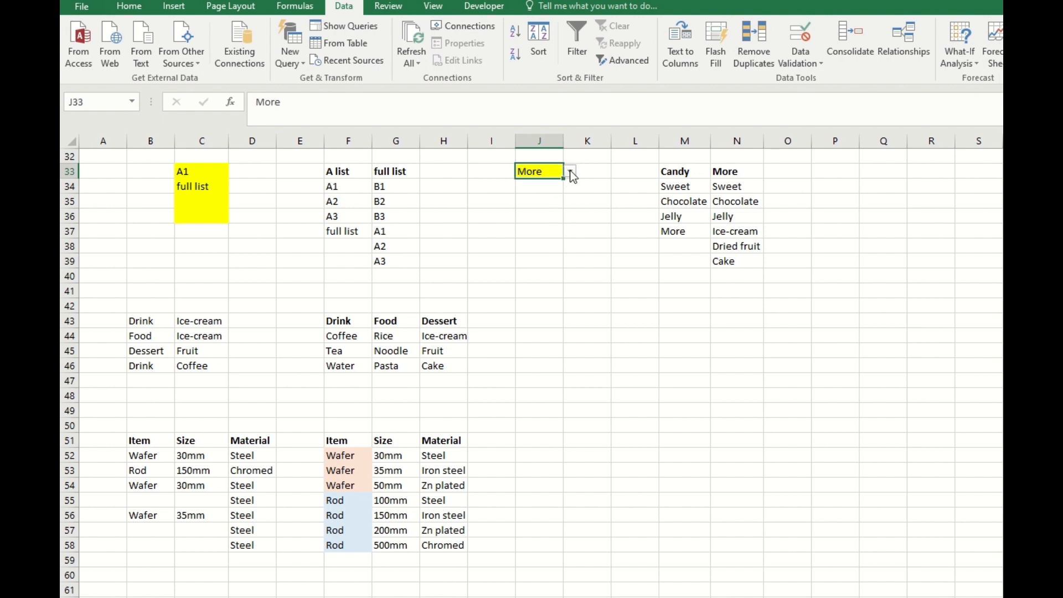
pyautogui.click(571, 173)
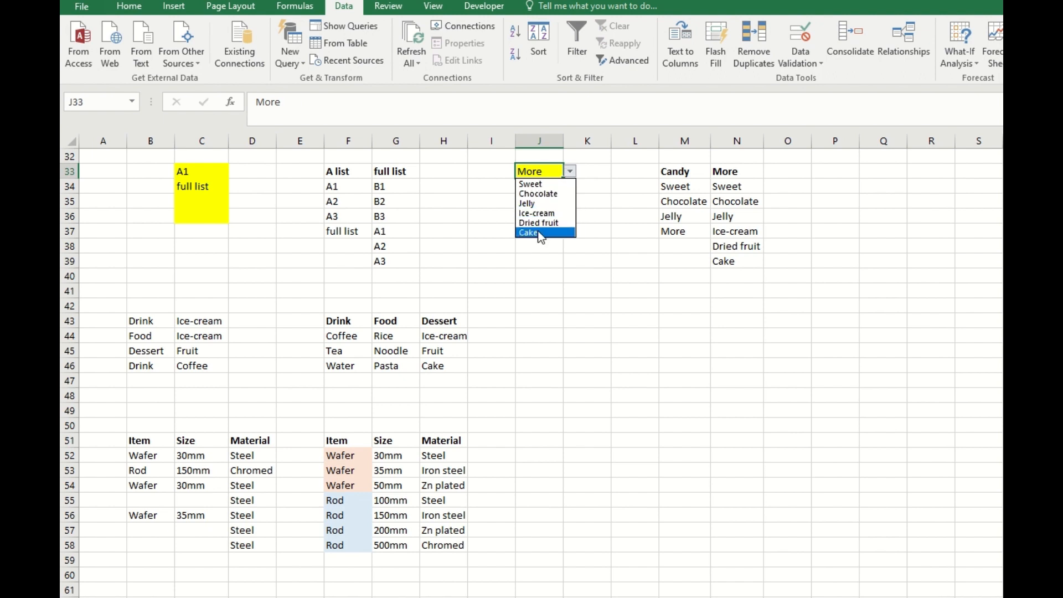
pyautogui.click(603, 202)
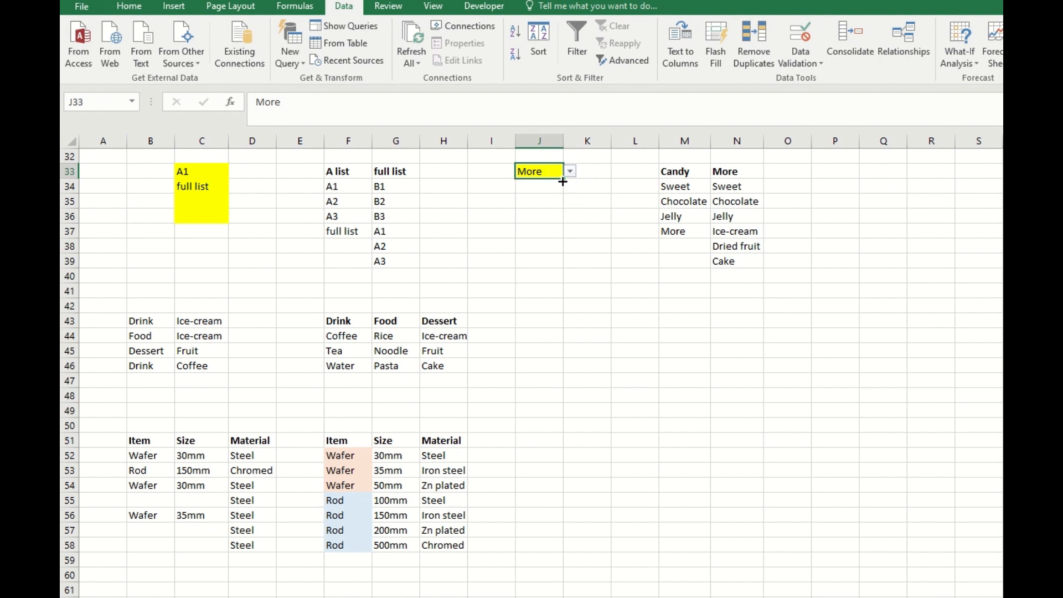
# - Fill the J33 dropdown down to J37 and clear the copied values from J34:J37
pyautogui.moveTo(562, 181); pyautogui.dragTo(540, 232)
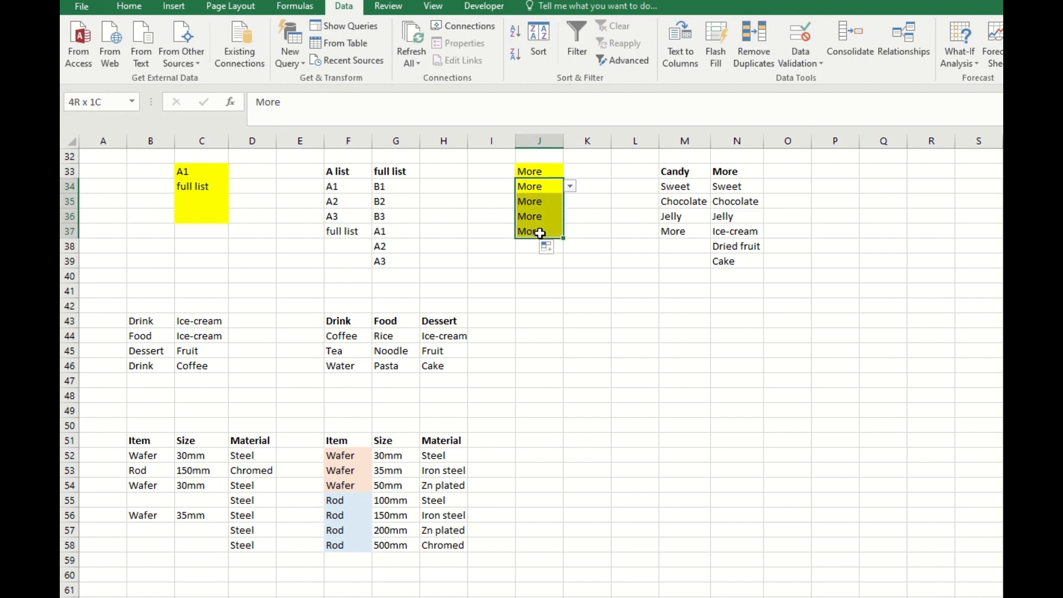
pyautogui.press('Delete')
# - Choose Chocolate in J34 and More in J35, and reopen J35's dropdown to check its options
pyautogui.click(531, 186)
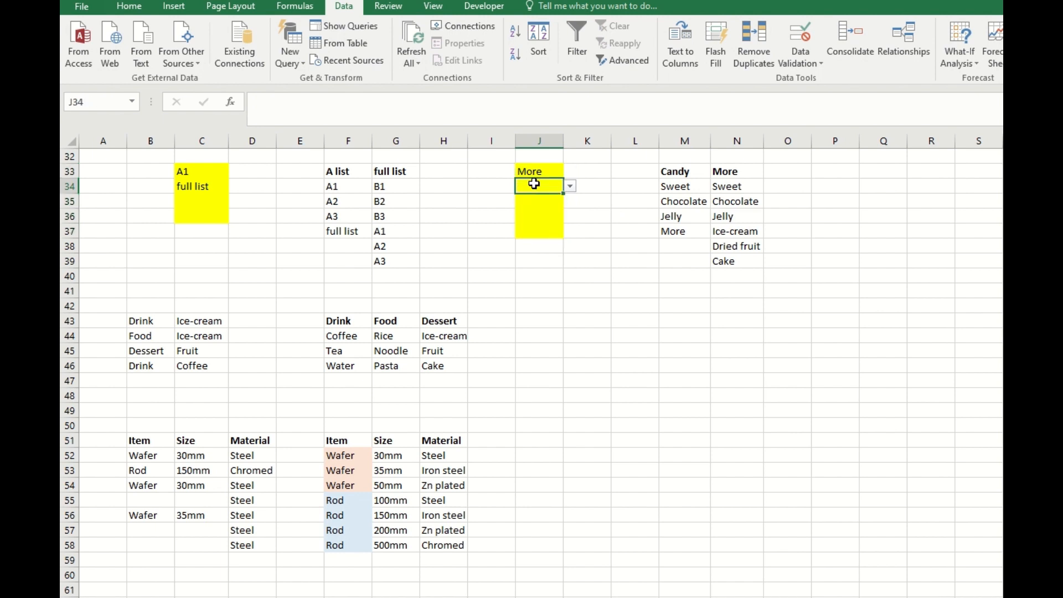
pyautogui.click(570, 186)
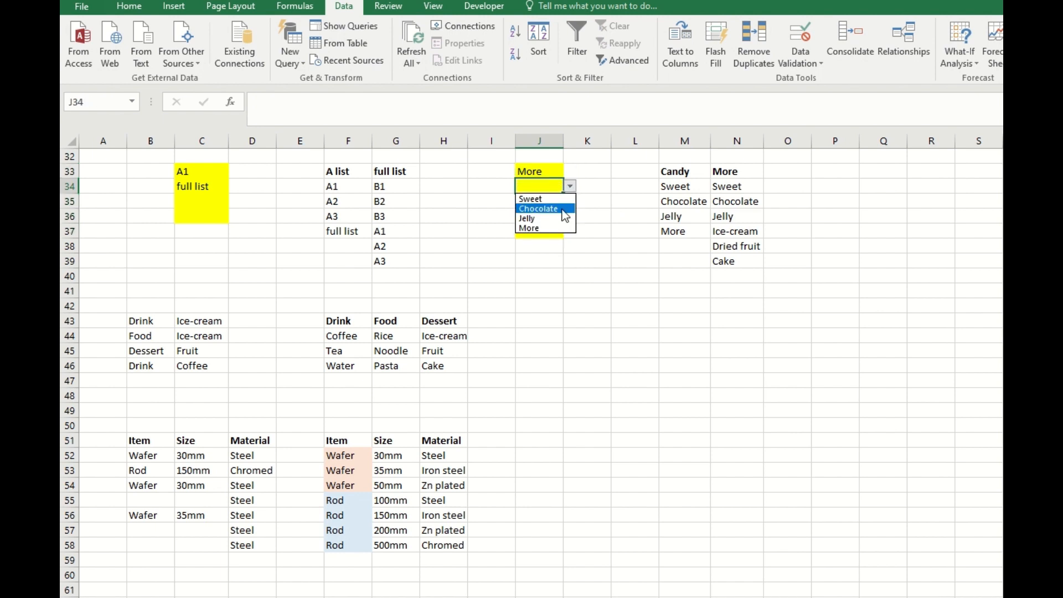
pyautogui.click(562, 211)
pyautogui.click(550, 202)
pyautogui.click(569, 201)
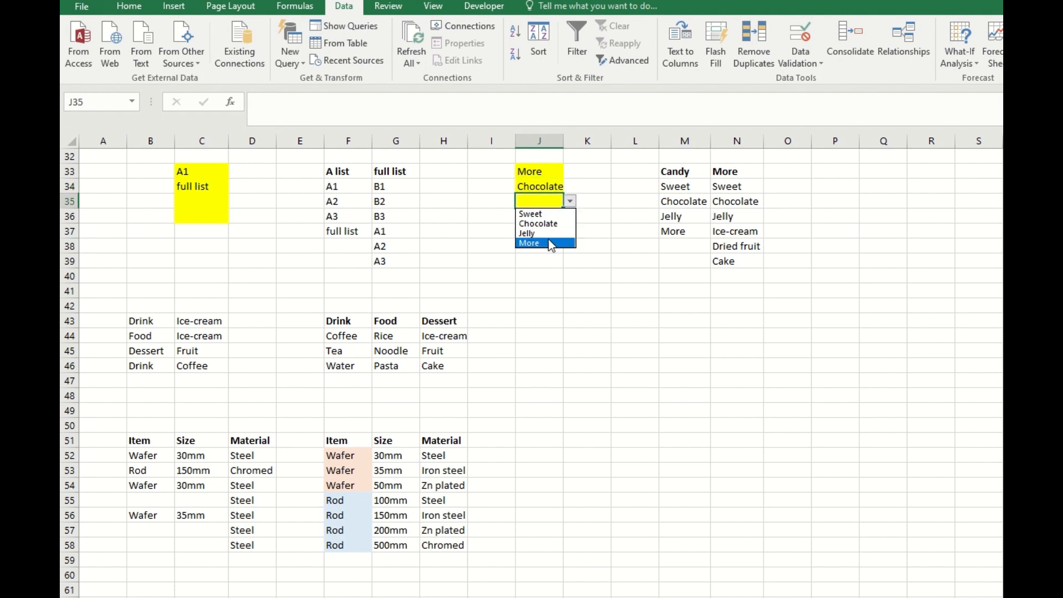
pyautogui.click(551, 243)
pyautogui.click(570, 202)
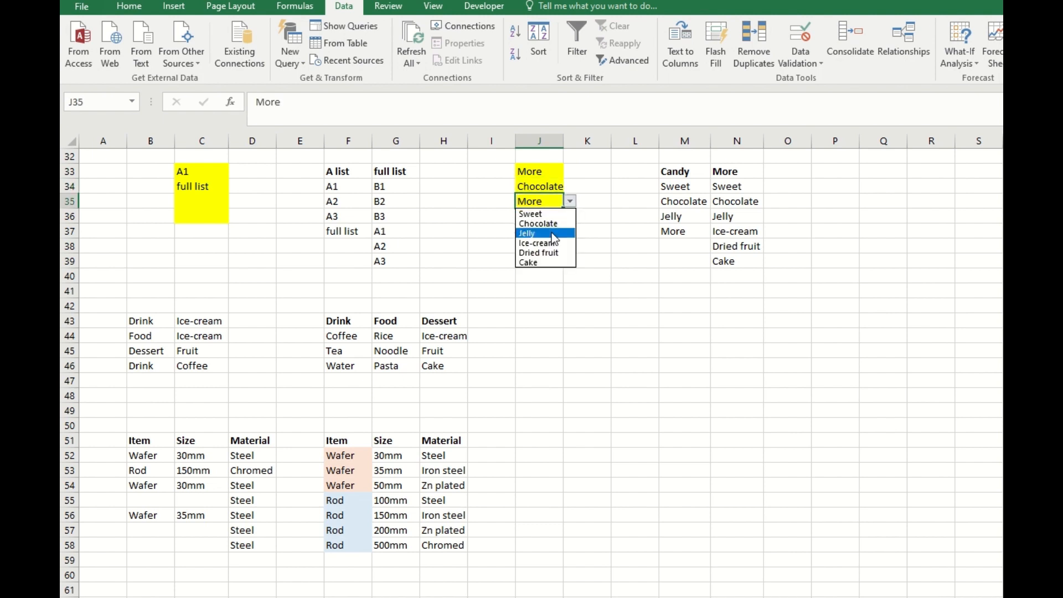
pyautogui.click(606, 233)
pyautogui.click(625, 263)
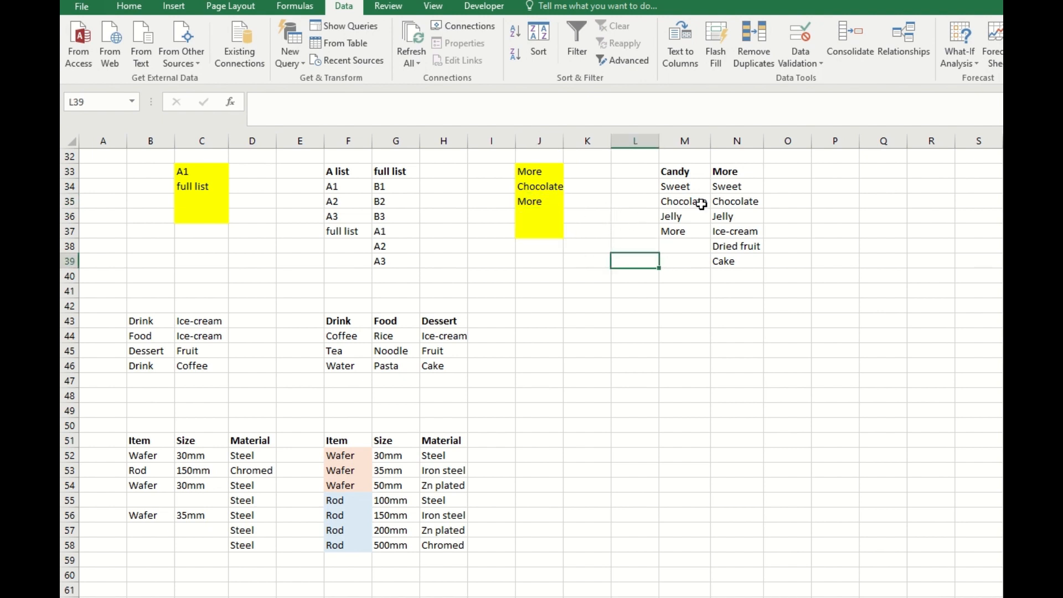
# - Examine the Drink, Food and Dessert headings of the lists in F43:H43
pyautogui.click(550, 288)
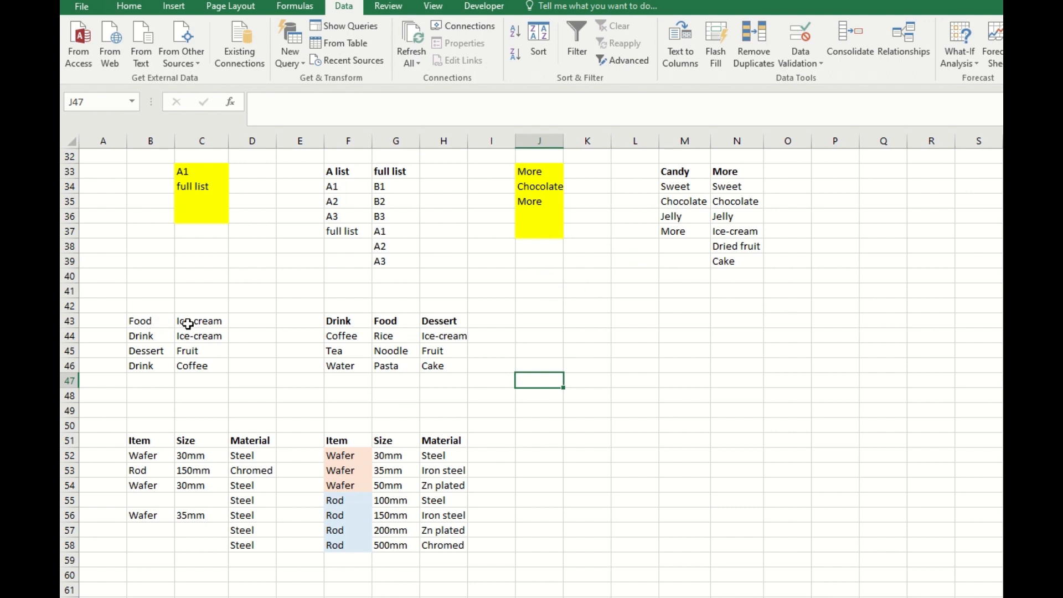
pyautogui.moveTo(357, 323); pyautogui.dragTo(449, 326)
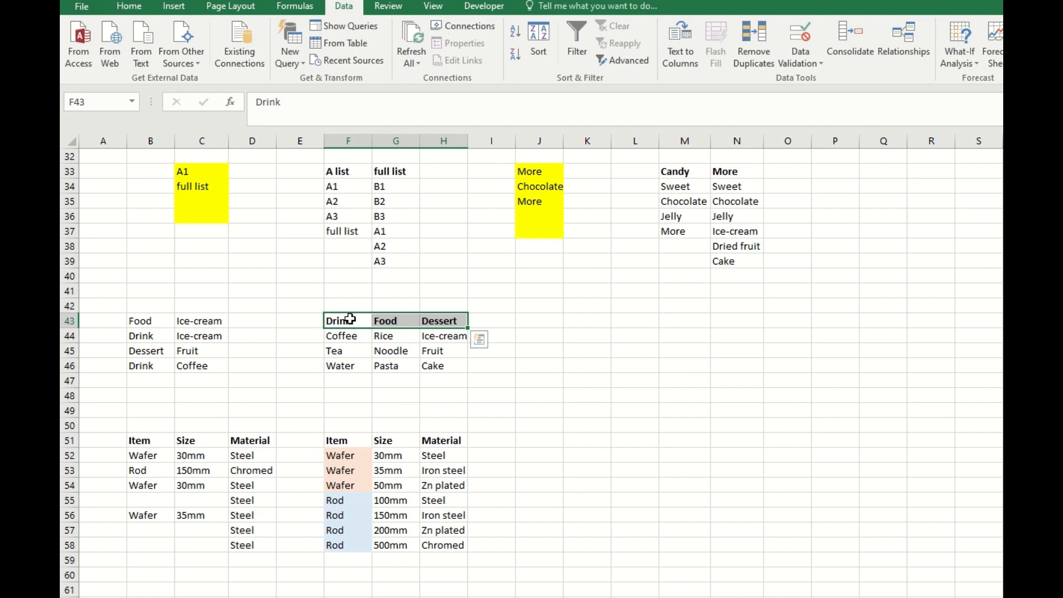
pyautogui.click(382, 321)
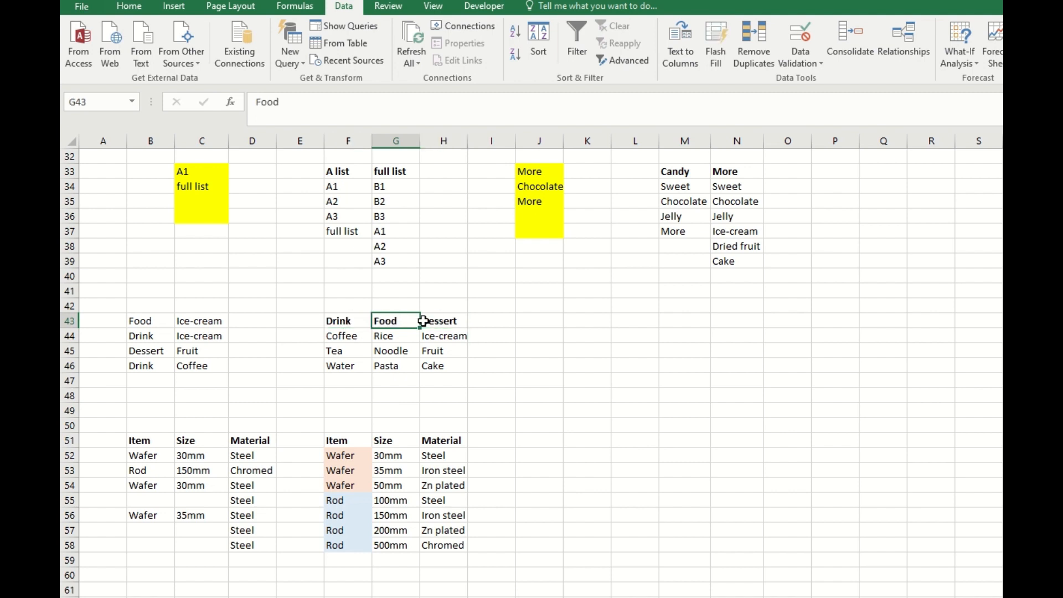
pyautogui.click(425, 321)
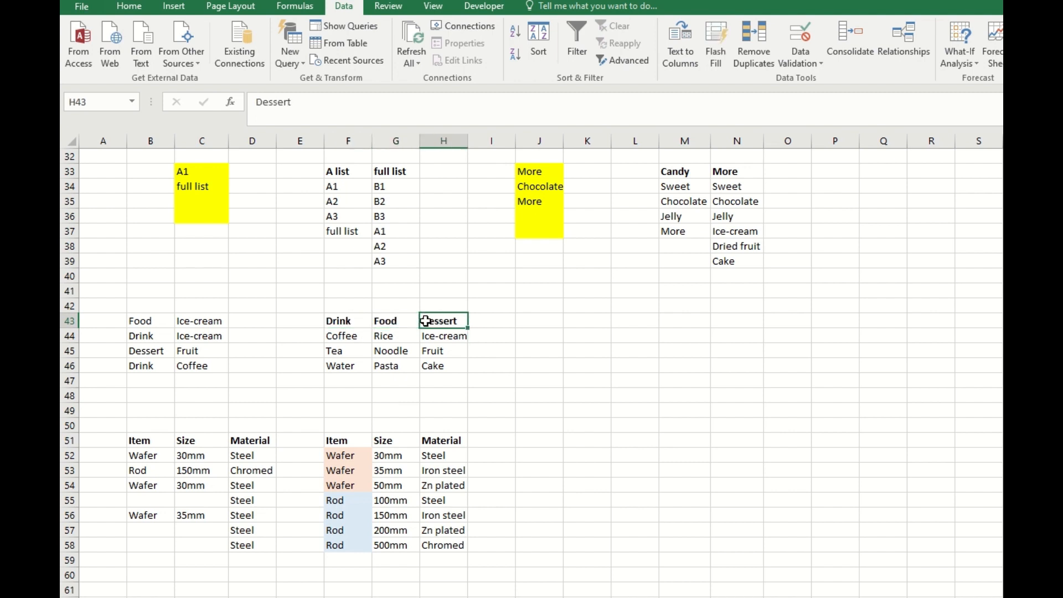
# - Check which options the C43 and C44 dropdowns offer for the Food and Drink categories chosen beside them
pyautogui.click(153, 323)
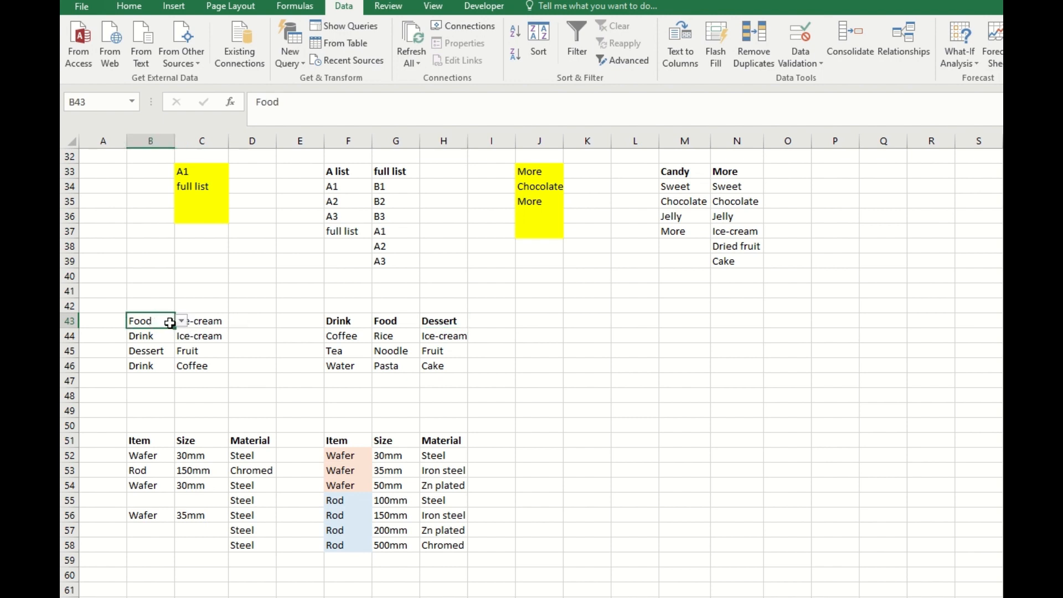
pyautogui.click(197, 321)
pyautogui.click(235, 322)
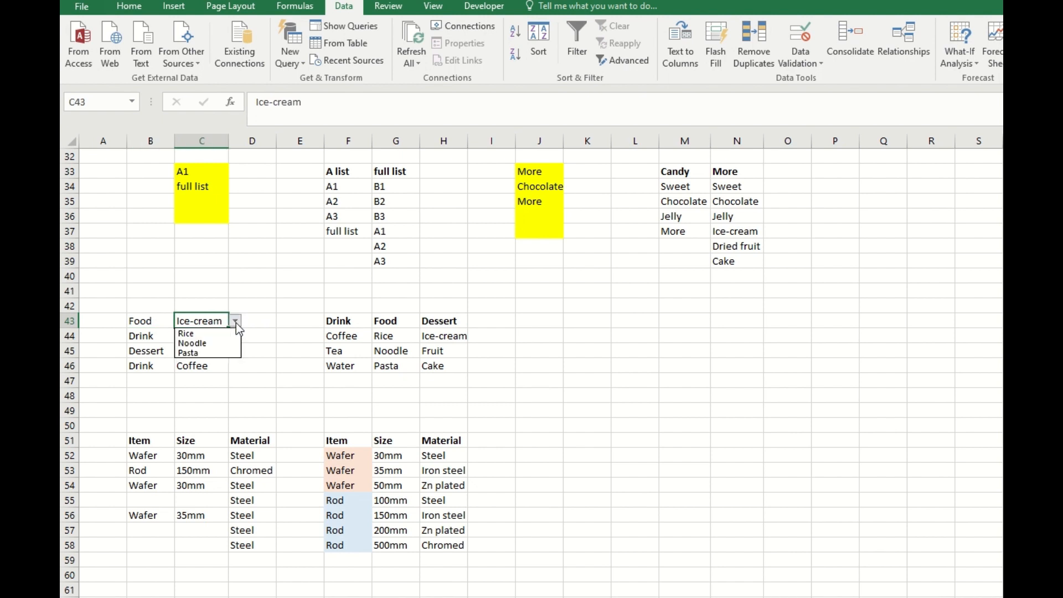
pyautogui.click(147, 321)
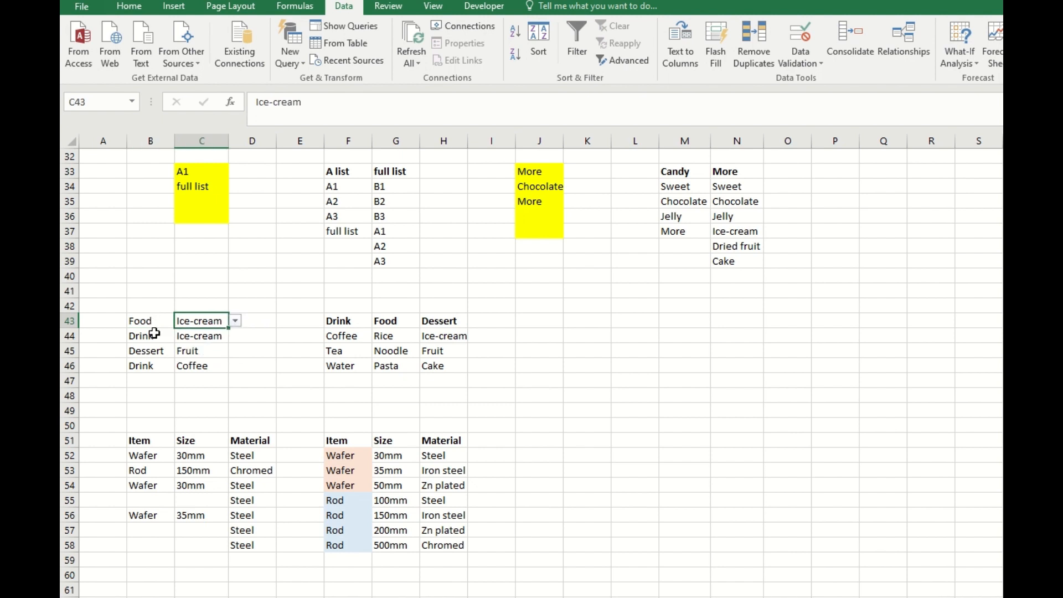
pyautogui.click(150, 335)
pyautogui.click(212, 334)
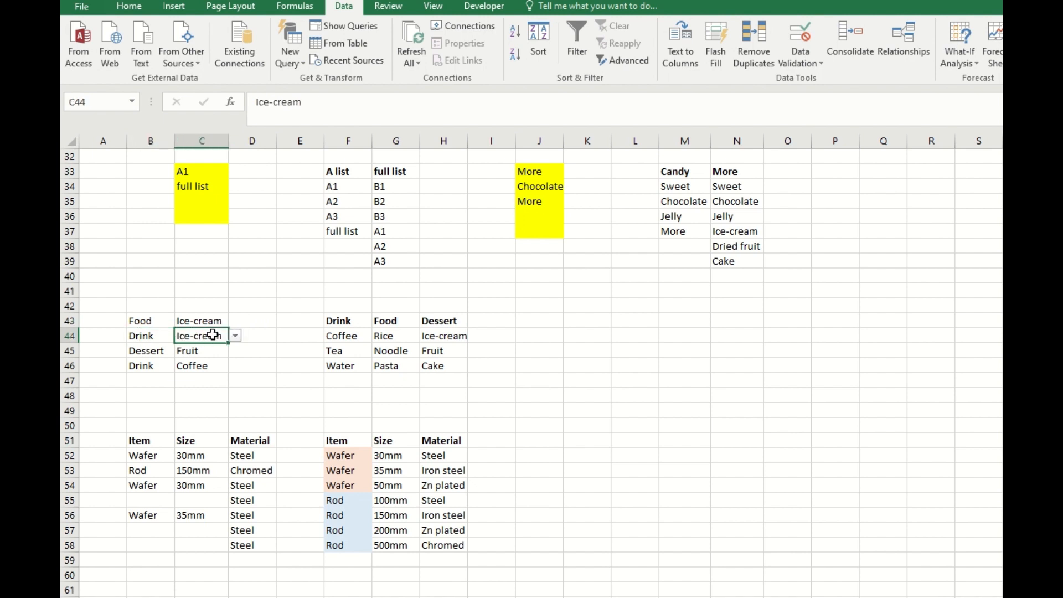
pyautogui.click(234, 337)
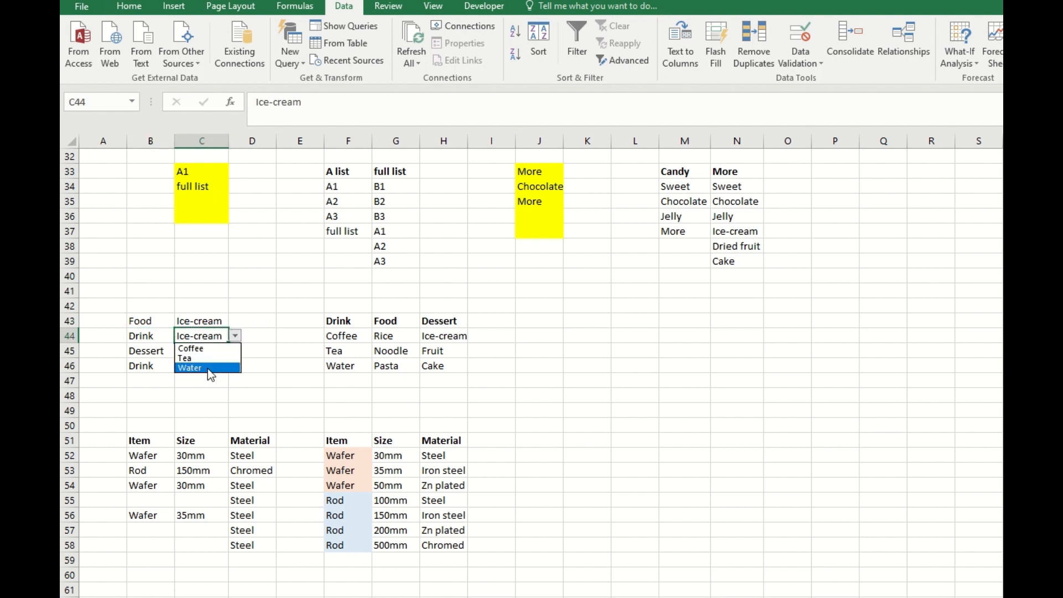
pyautogui.click(268, 349)
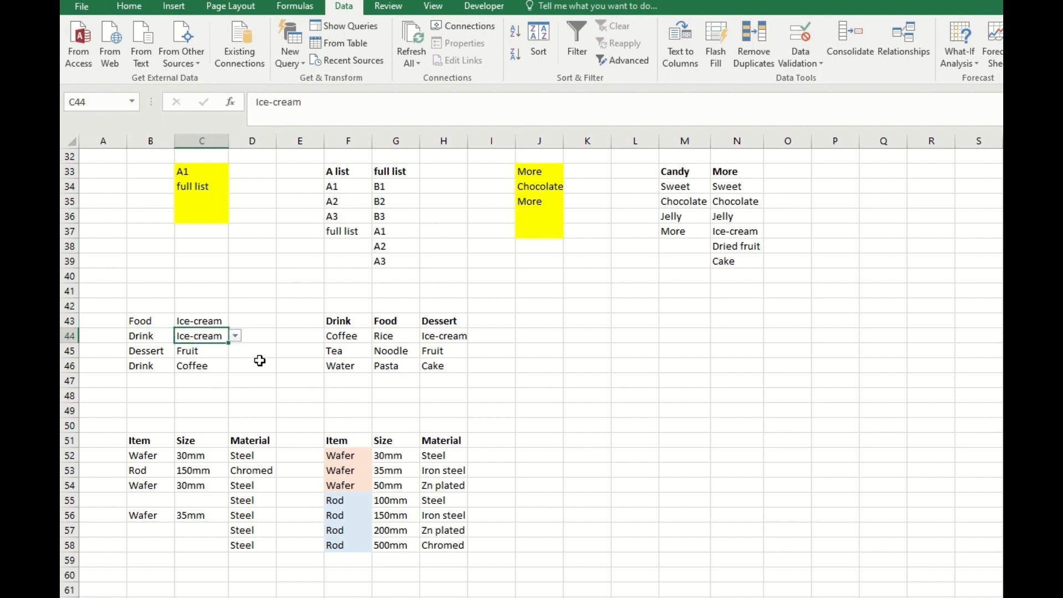
# - Review B43's data validation type and its list source range, and accept the settings
pyautogui.click(159, 320)
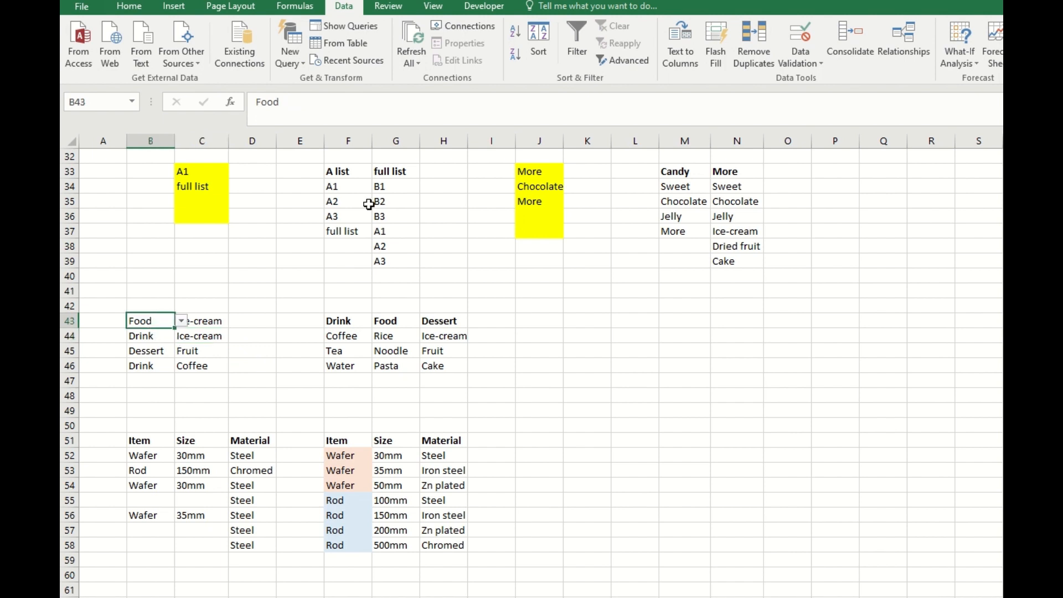
pyautogui.click(798, 44)
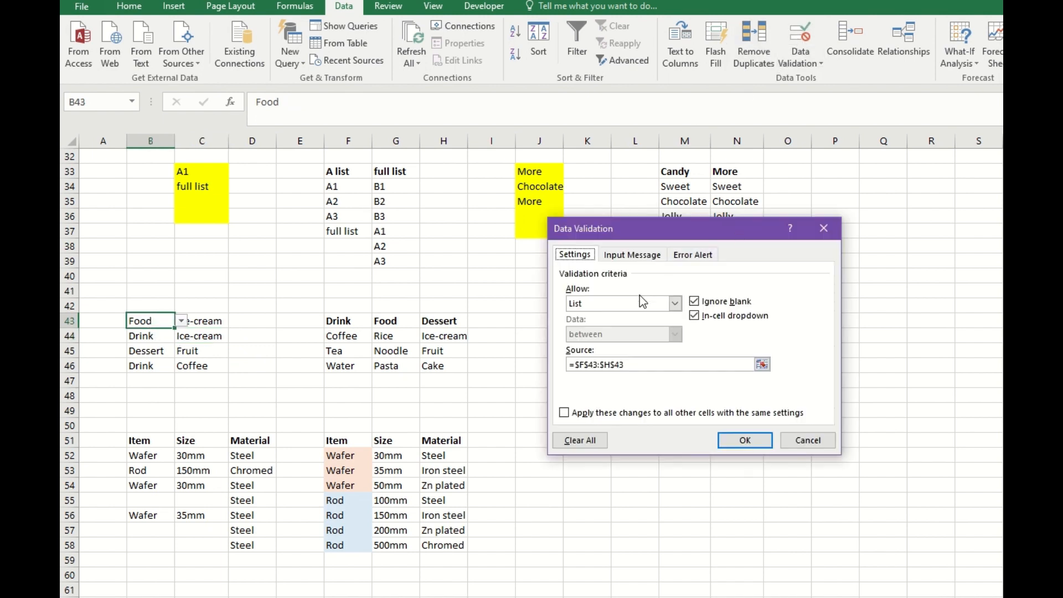
pyautogui.click(610, 304)
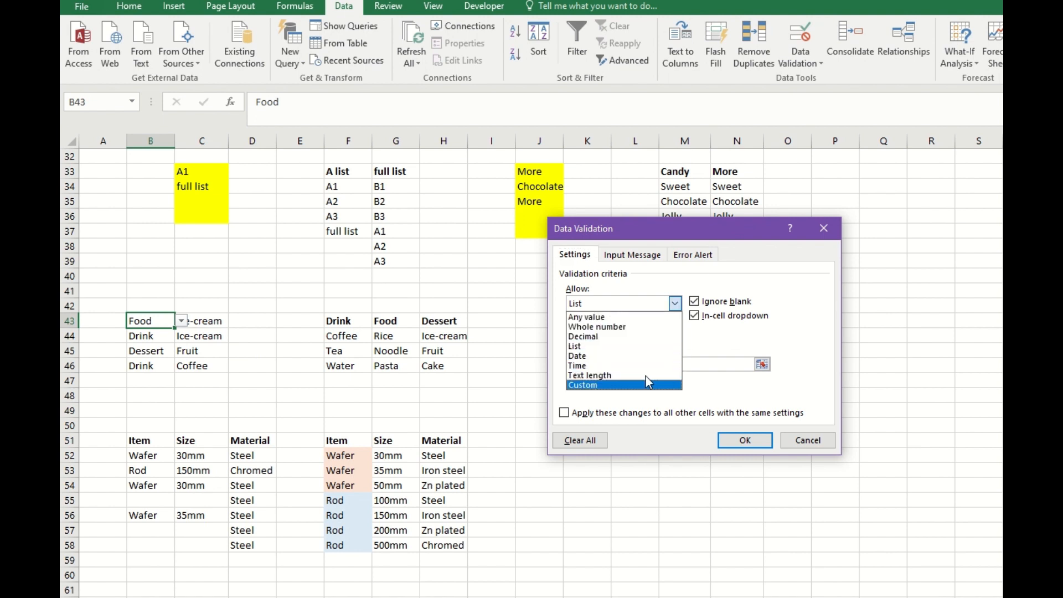
pyautogui.click(752, 325)
pyautogui.click(666, 368)
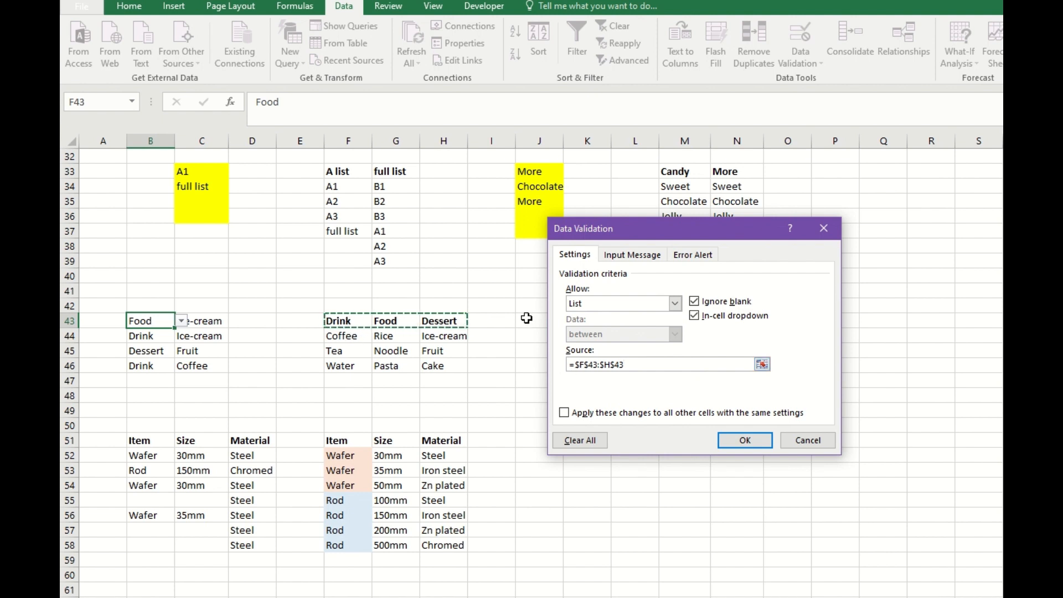
pyautogui.click(744, 441)
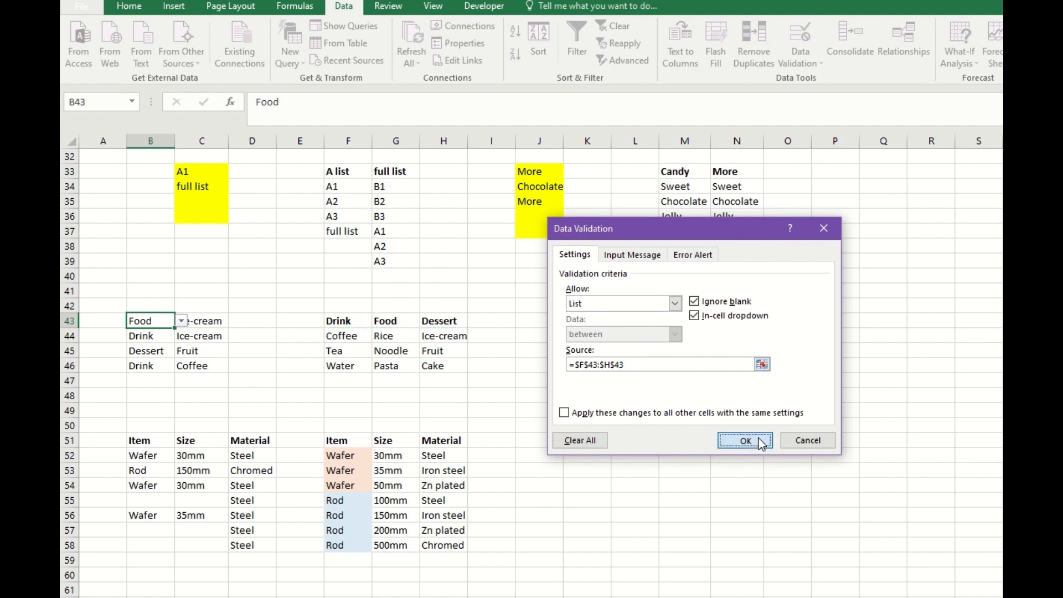
# - Examine the nested IF formula used as the list source in C43's data validation
pyautogui.click(219, 323)
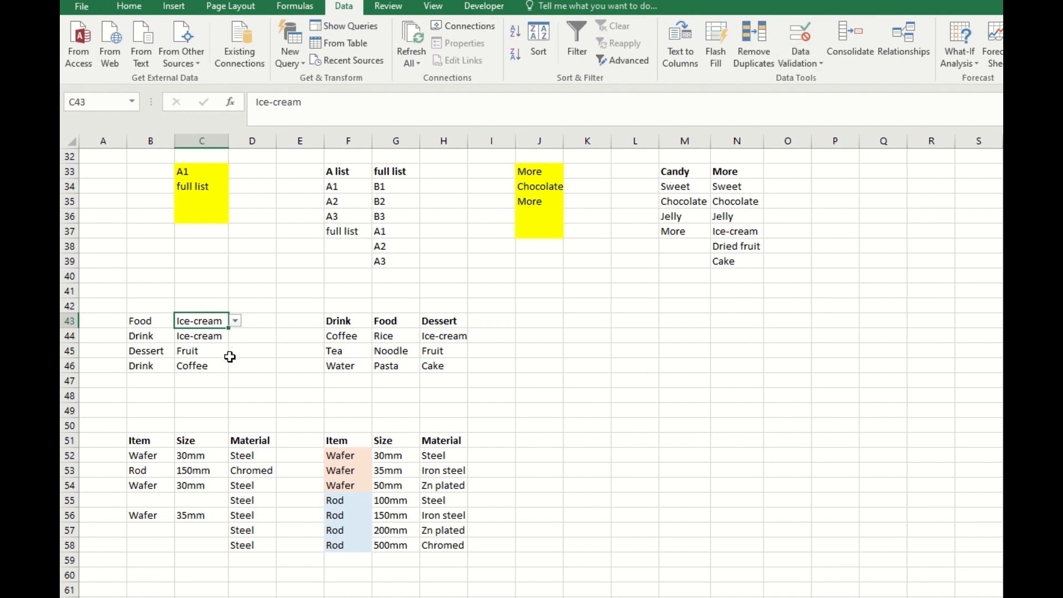
pyautogui.click(800, 39)
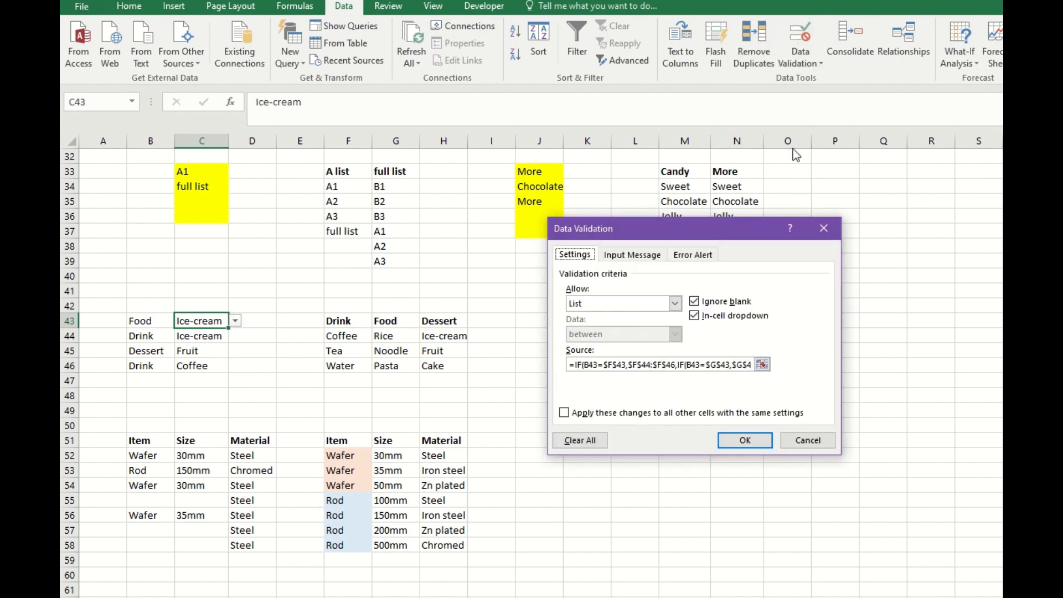
pyautogui.click(603, 366)
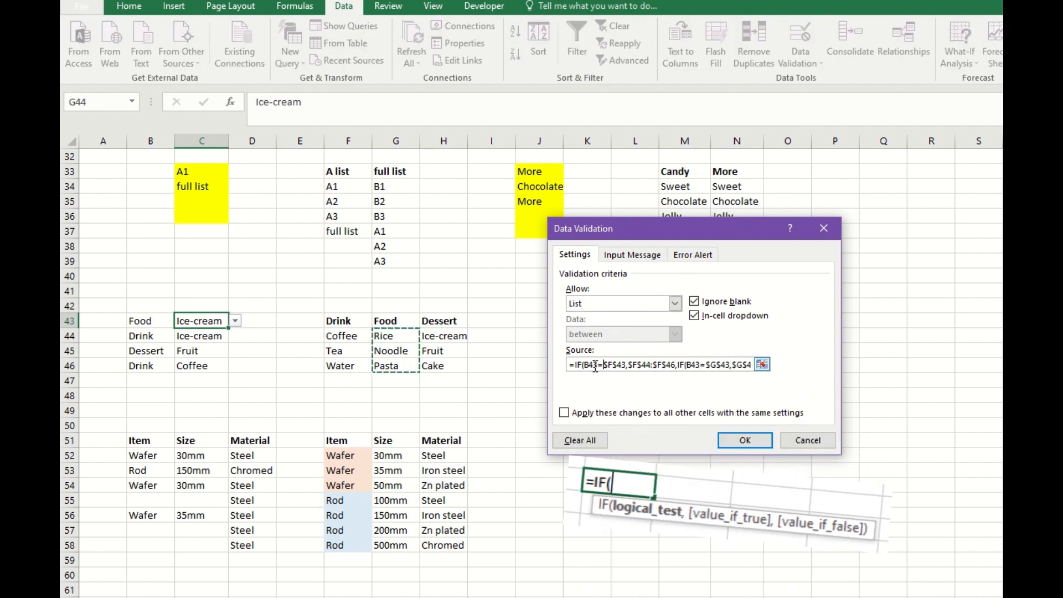
pyautogui.click(588, 365)
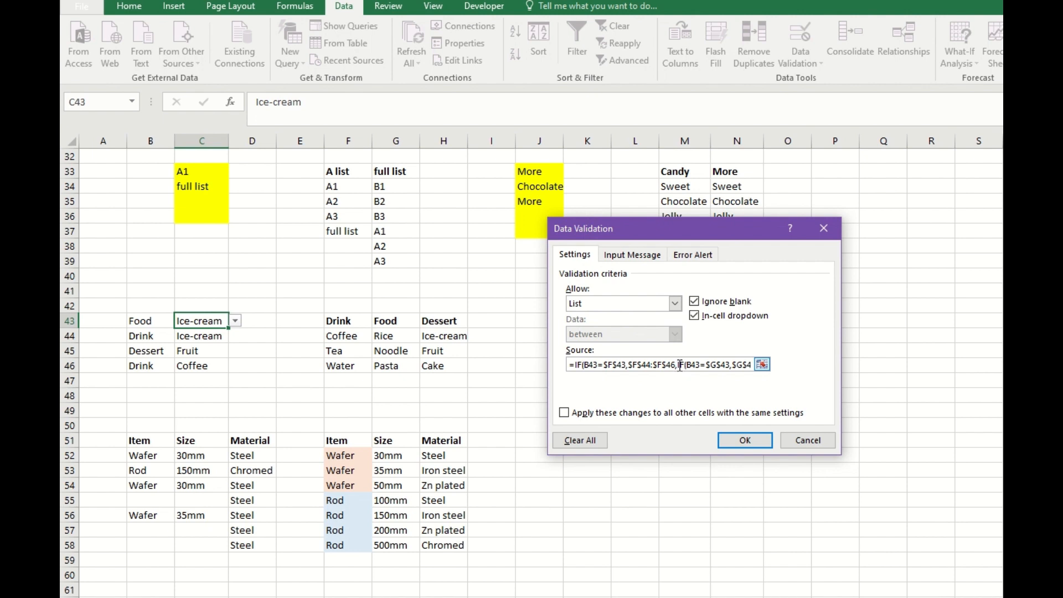
pyautogui.moveTo(678, 365)
pyautogui.mouseDown()
pyautogui.moveTo(750, 366)
pyautogui.moveTo(673, 365)
pyautogui.mouseUp()
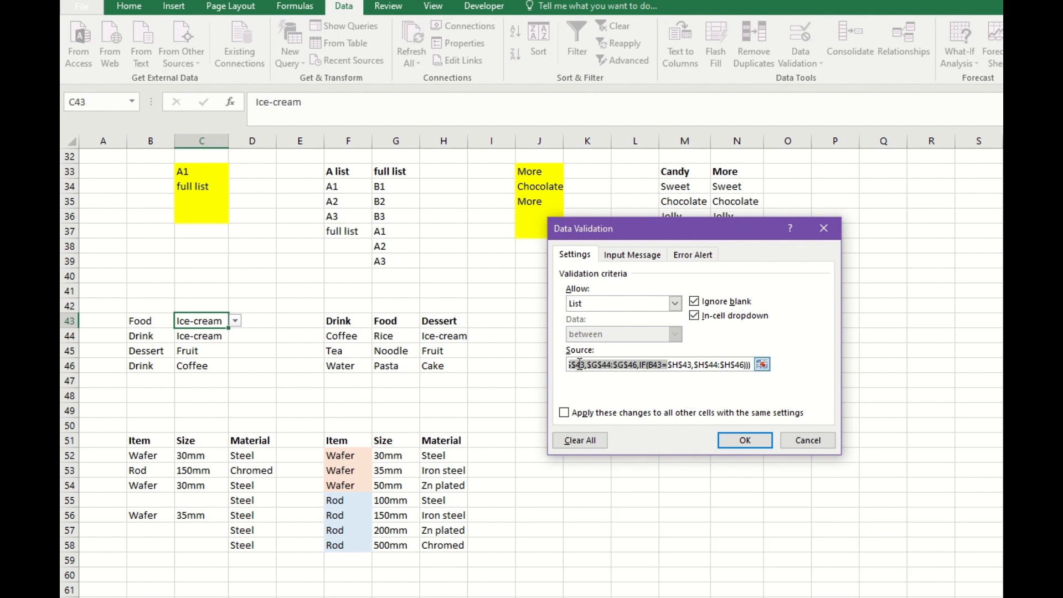
pyautogui.click(732, 365)
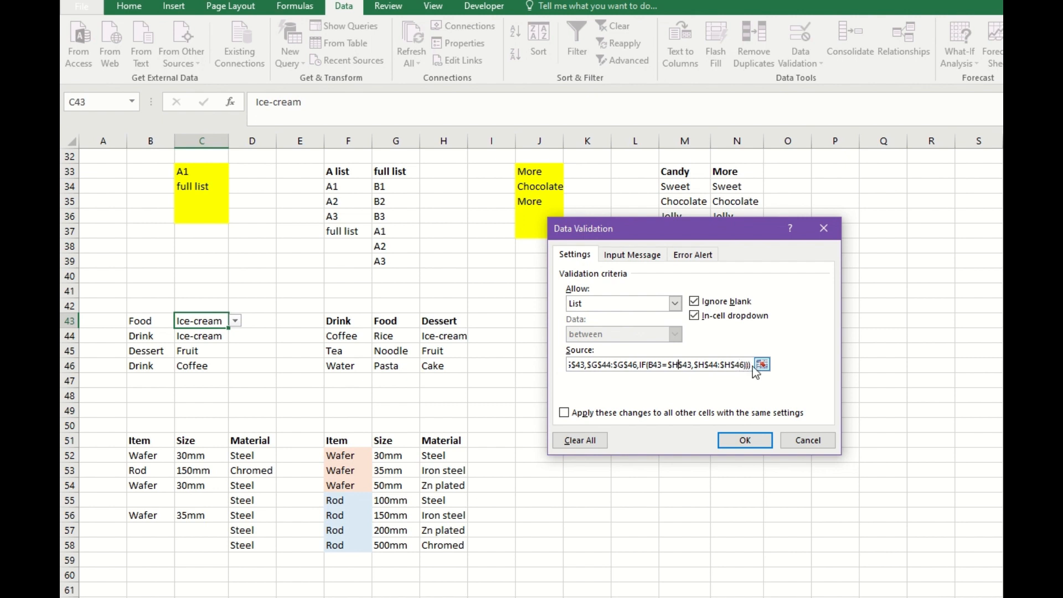
# - Copy C43's validation source =IF(B43=$F$43,$F$44:$F$46,IF(B43=$G$43,$G$44:$G$46,IF(B43=$H$43,$H$44:$H$46))) into J47 and enter it as an array formula
pyautogui.moveTo(751, 365); pyautogui.dragTo(478, 366)
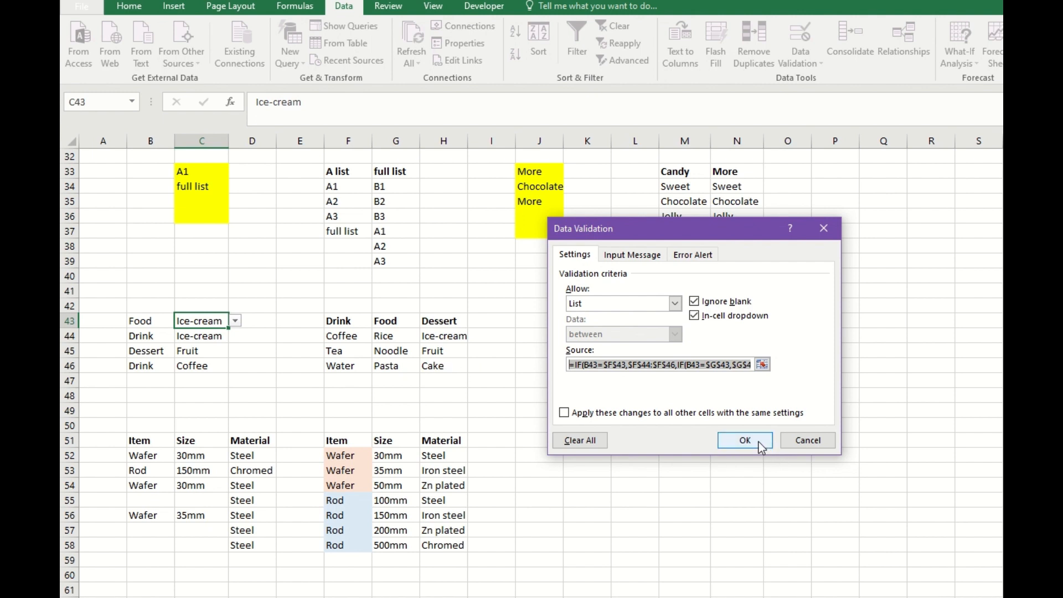
pyautogui.click(818, 443)
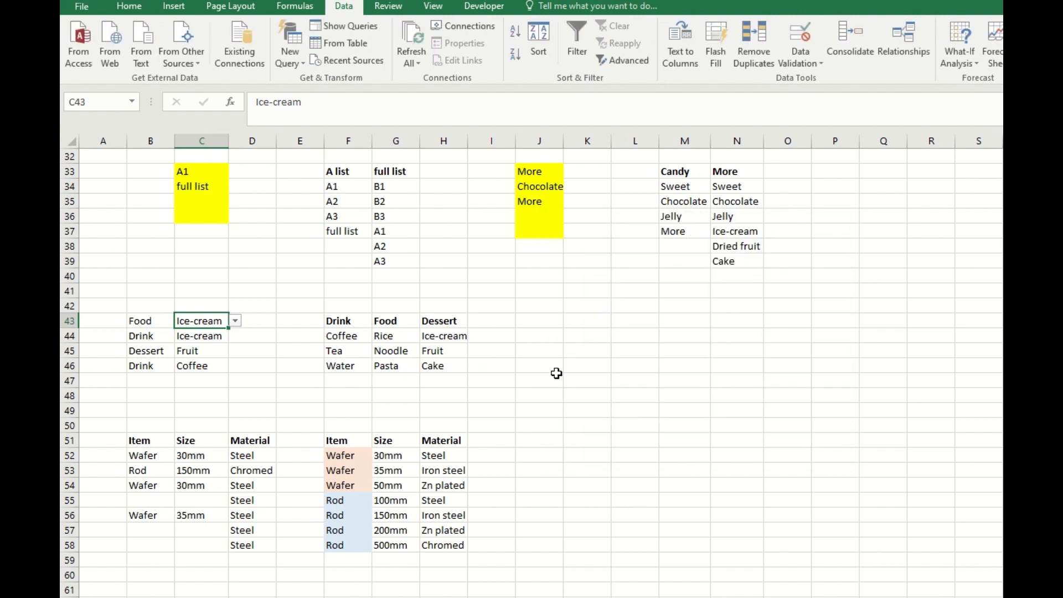
pyautogui.click(538, 380)
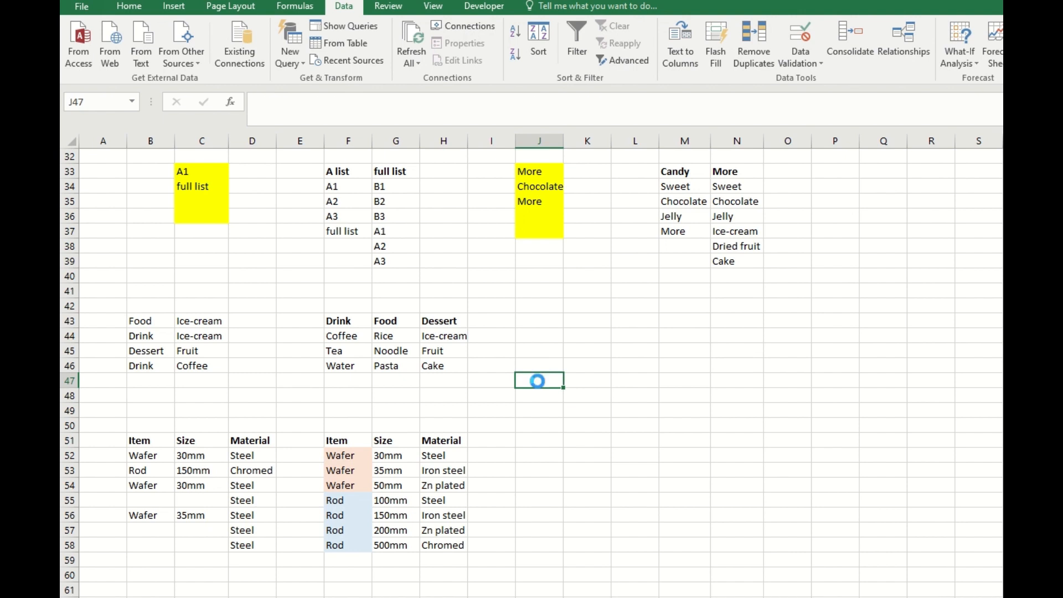
pyautogui.hotkey('ctrl', 'v')
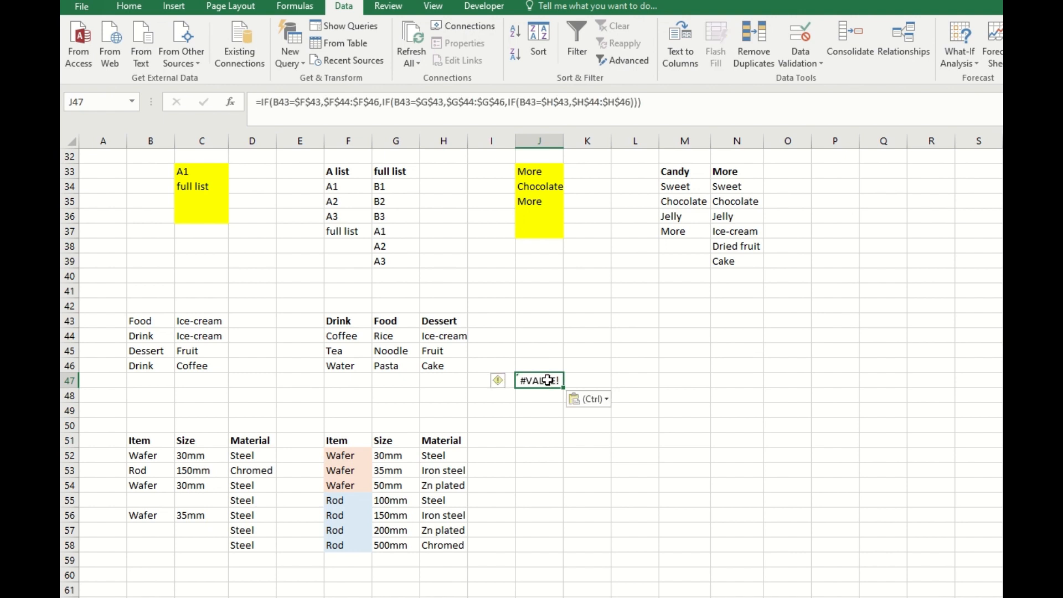
pyautogui.doubleClick(547, 380)
pyautogui.hotkey('ctrl', 'shift', 'Return')
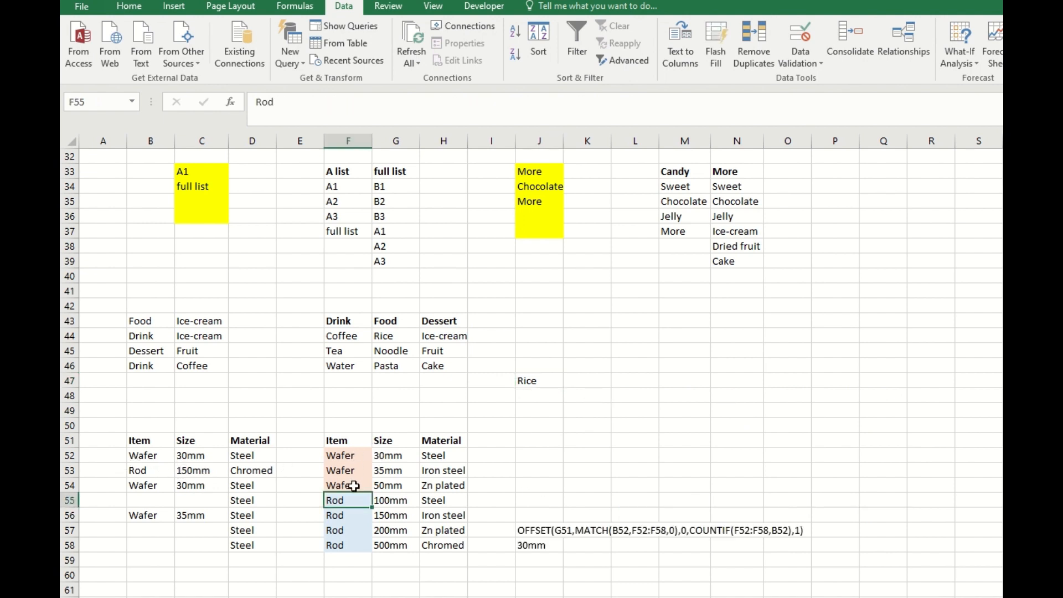
# - Examine how the sizes in column G are grouped by Wafer and Rod in the F51:H58 table
pyautogui.moveTo(354, 485); pyautogui.dragTo(342, 501)
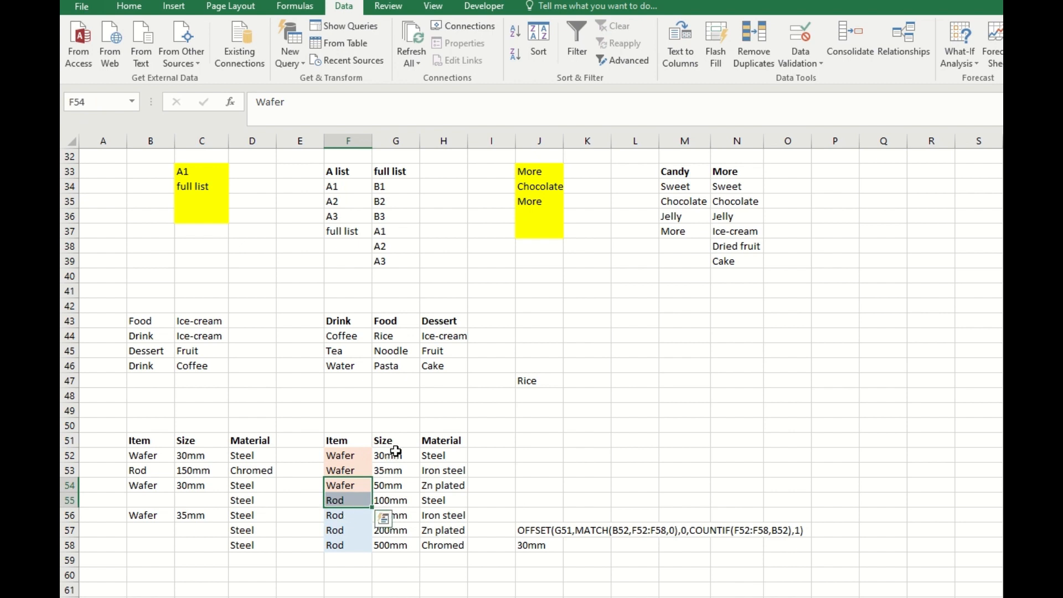
pyautogui.moveTo(395, 451); pyautogui.dragTo(397, 543)
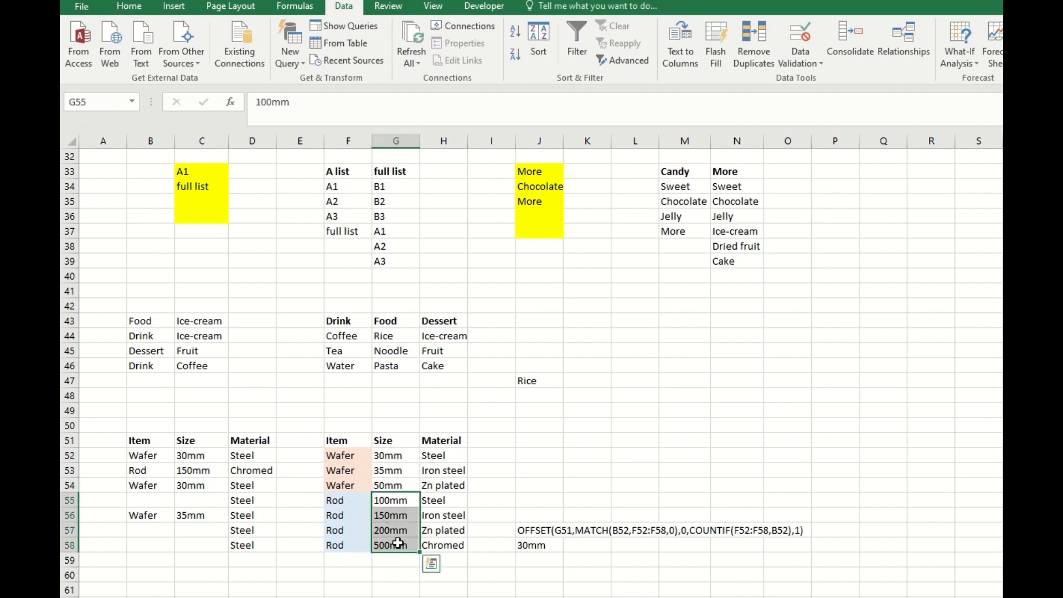
pyautogui.click(347, 513)
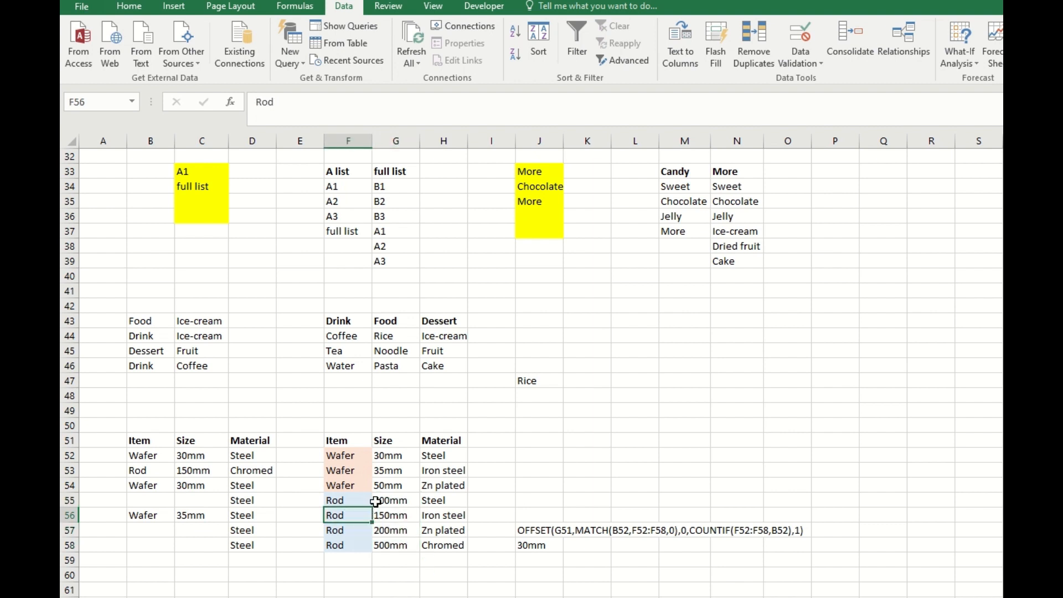
pyautogui.click(350, 485)
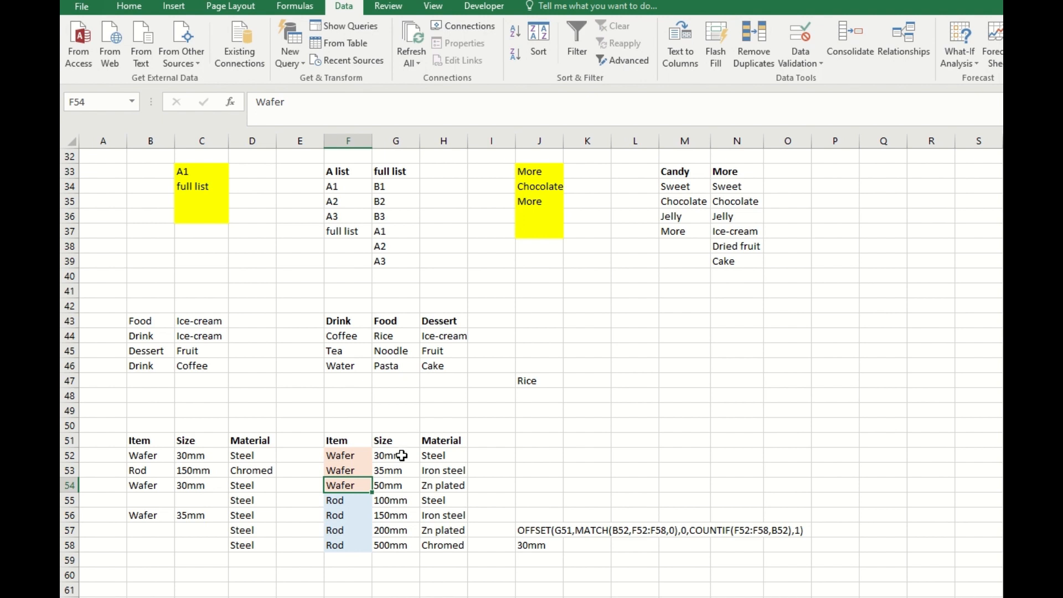
# - Check the size options offered in C52 for Wafer and in C53 for Rod, leaving both values as they are
pyautogui.click(159, 455)
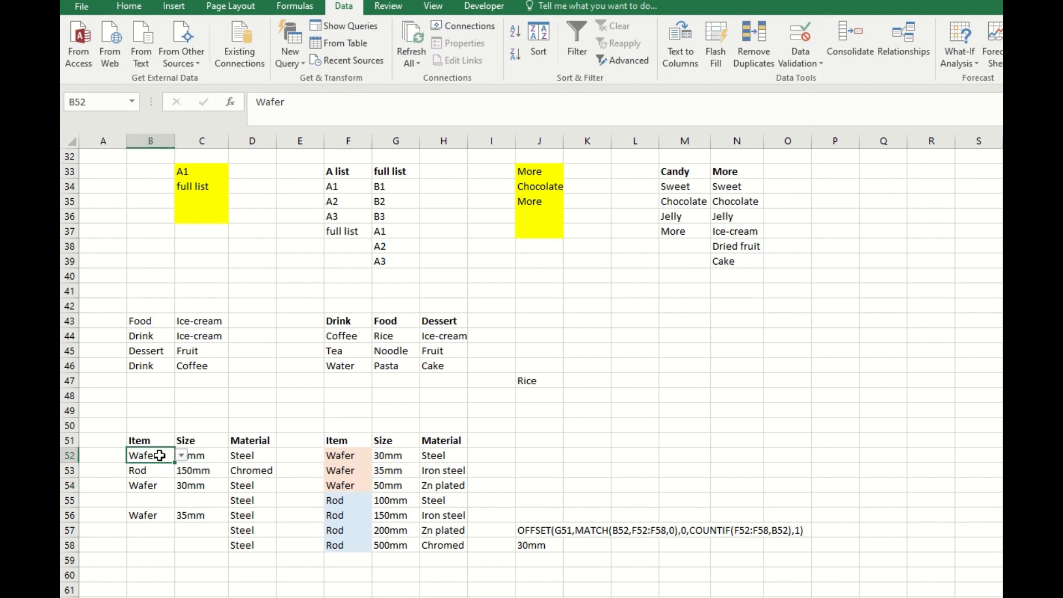
pyautogui.click(212, 455)
pyautogui.click(235, 455)
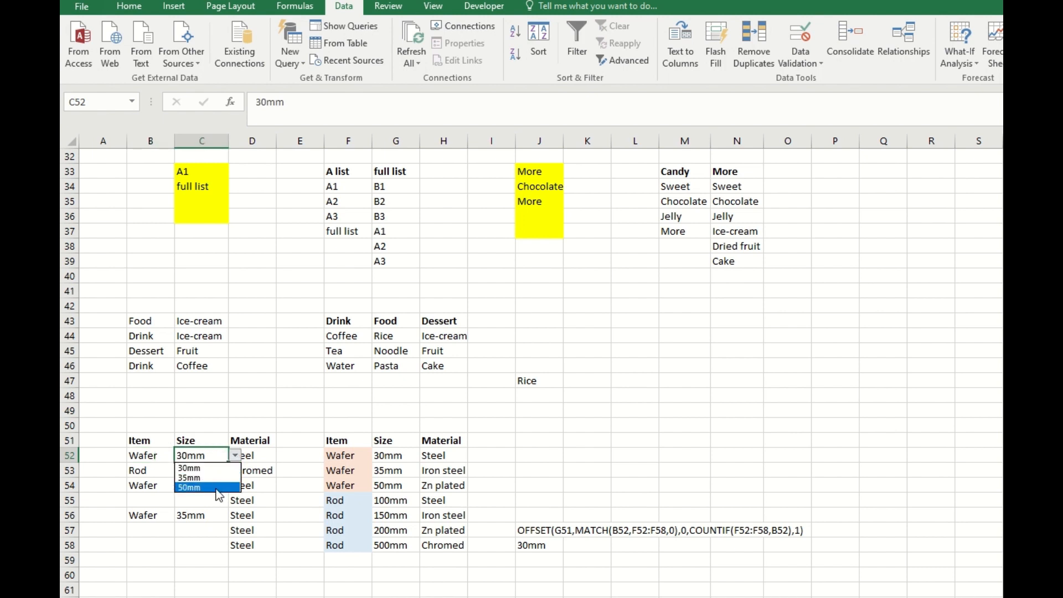
pyautogui.press('Escape')
pyautogui.click(212, 470)
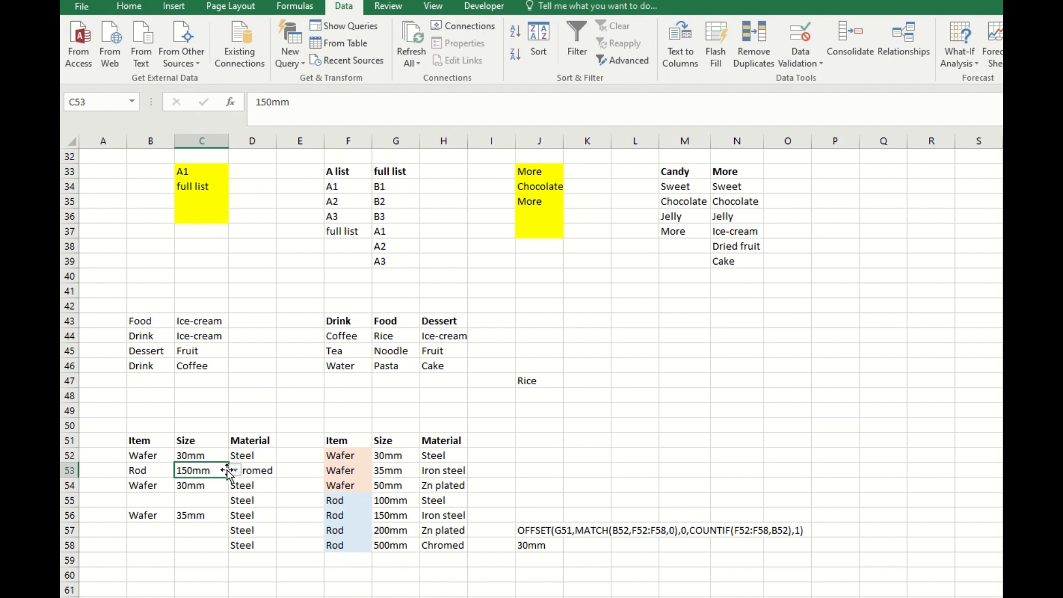
pyautogui.click(235, 470)
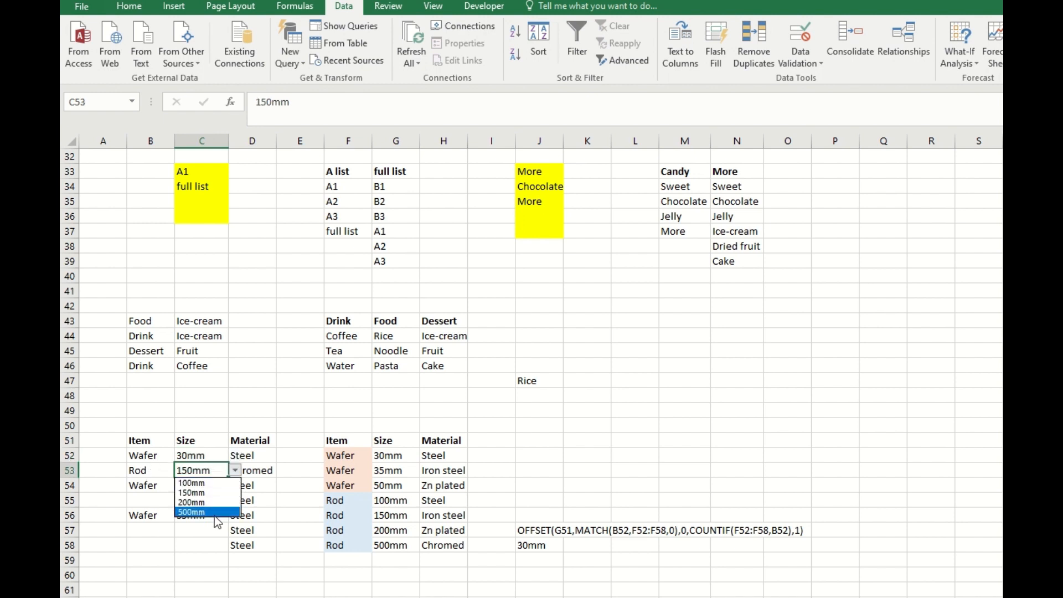
pyautogui.click(286, 465)
# - Copy C52's validation source OFFSET($G$51,MATCH(B52,$F$52:$F$58,0),0,COUNTIF($F$52:$F$58,B52),1) without its equals sign into J58, replacing the existing formula
pyautogui.click(188, 452)
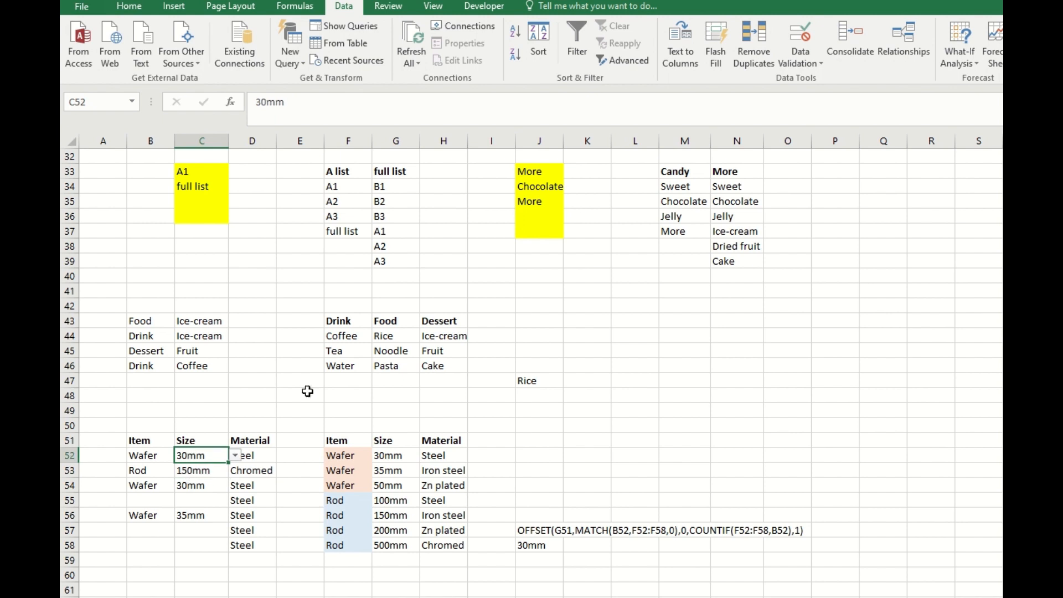
pyautogui.click(809, 42)
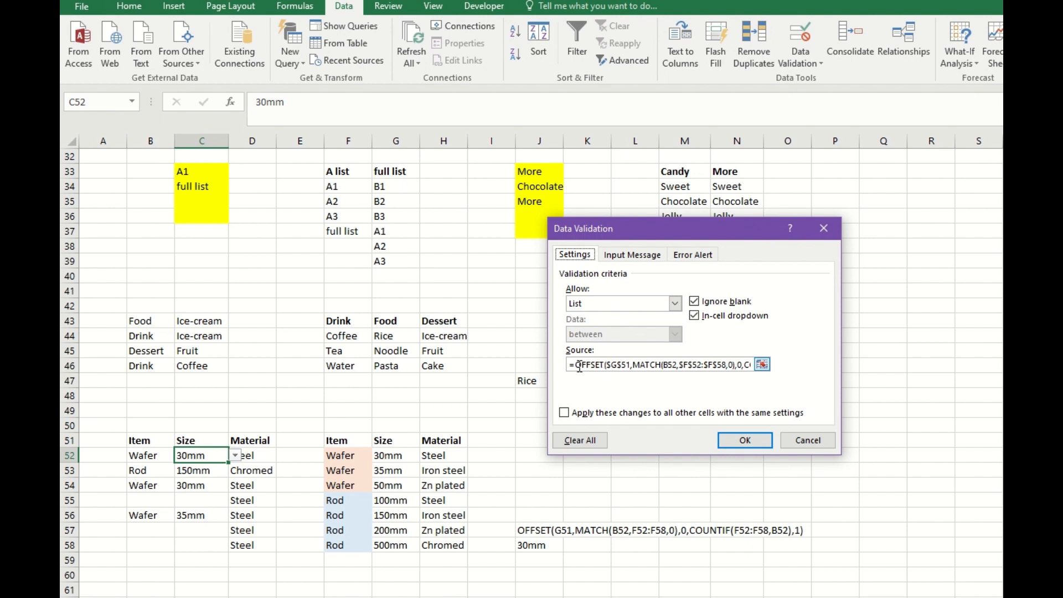
pyautogui.moveTo(579, 365); pyautogui.dragTo(671, 371)
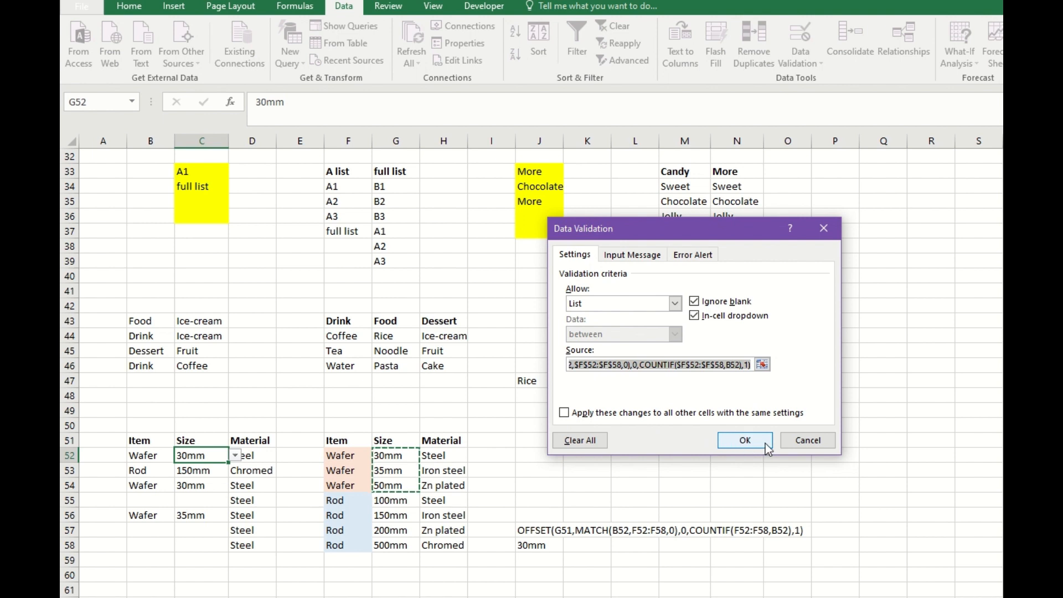
pyautogui.click(817, 446)
pyautogui.click(535, 547)
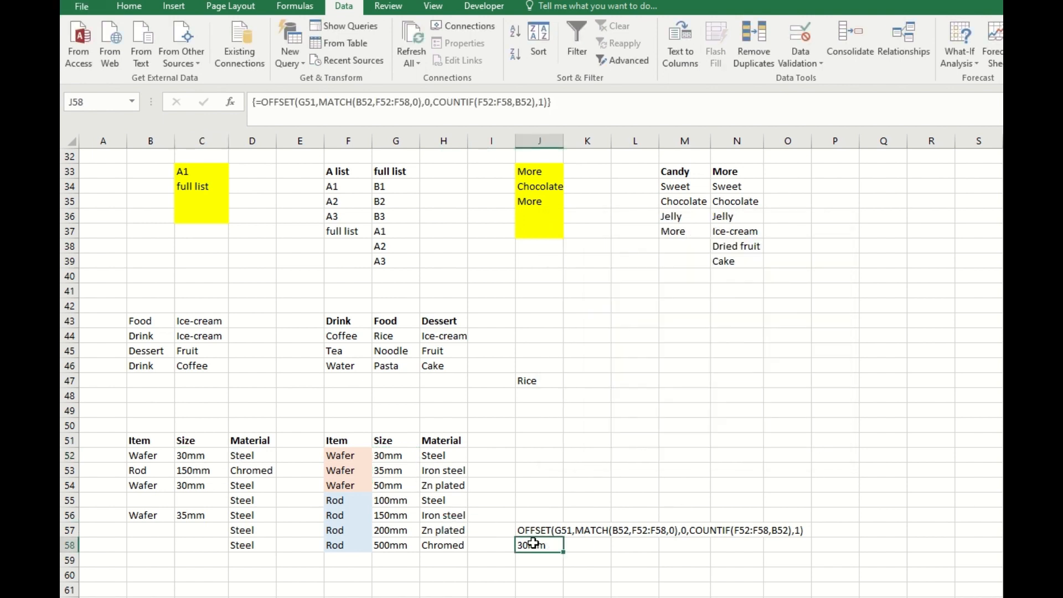
pyautogui.hotkey('ctrl', 'v')
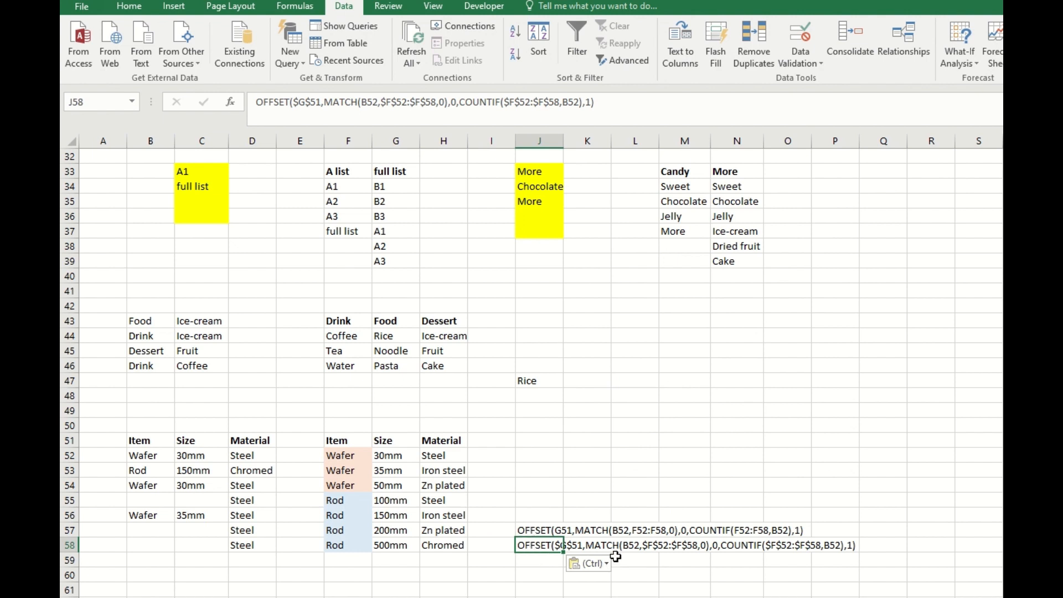
# - Add an equals sign before J58's OFFSET text and examine its reference argument and the lookup value, array and match type of MATCH
pyautogui.doubleClick(520, 545)
pyautogui.write('=')
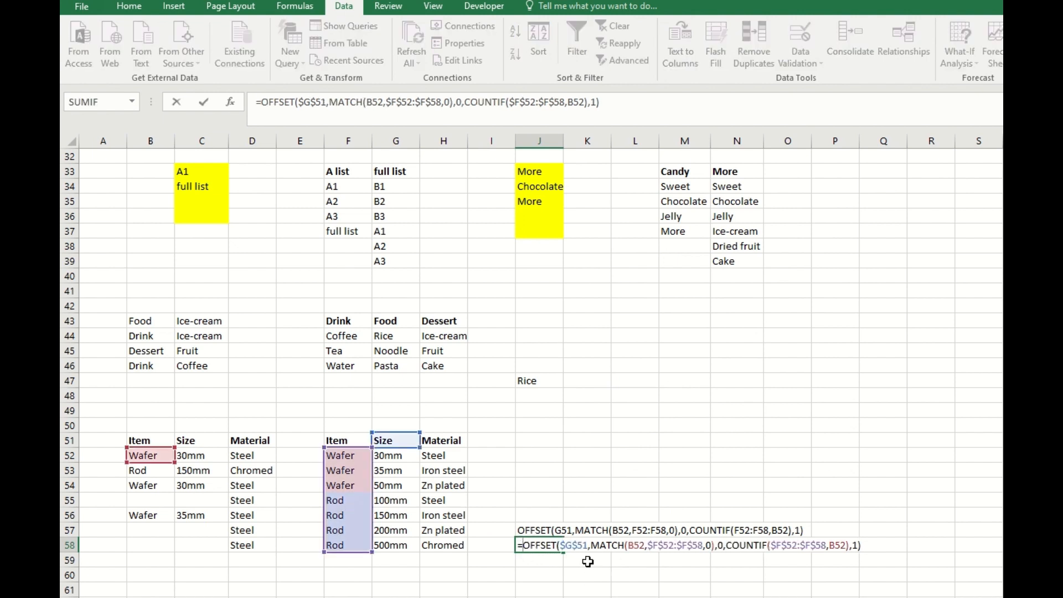
pyautogui.click(561, 545)
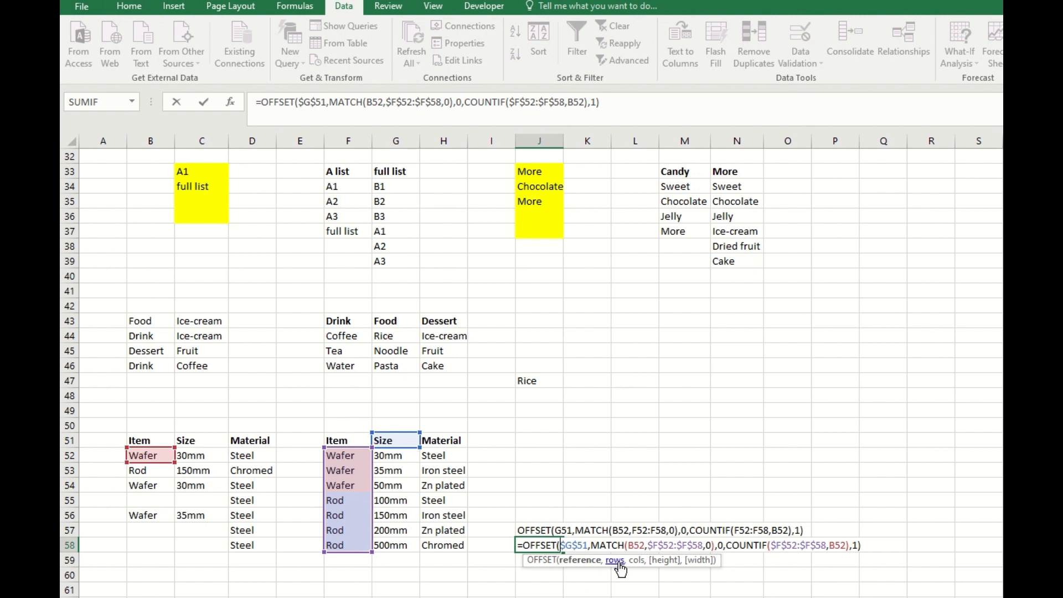
pyautogui.click(595, 544)
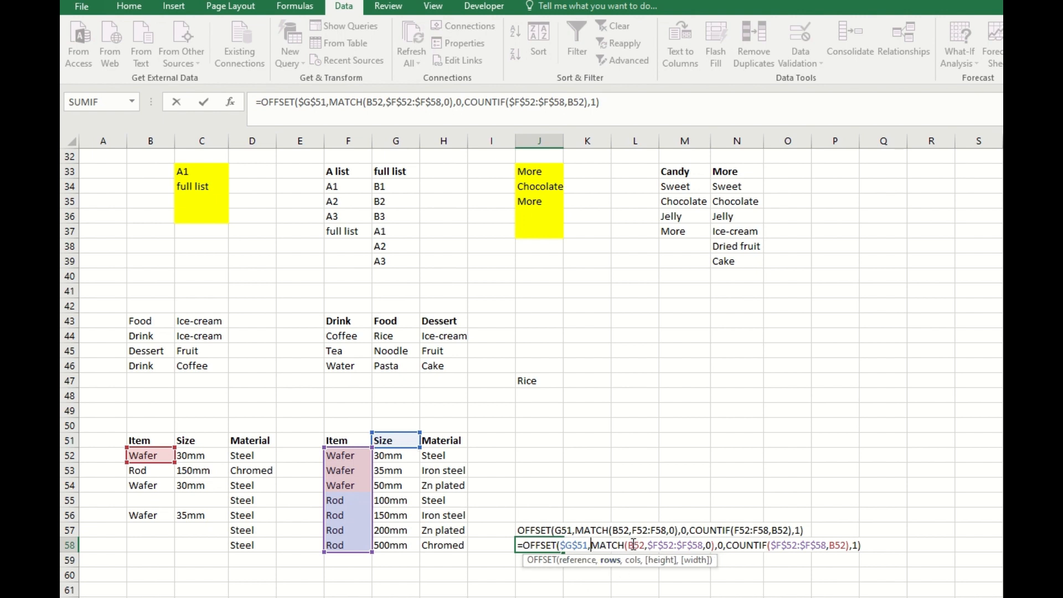
pyautogui.click(631, 545)
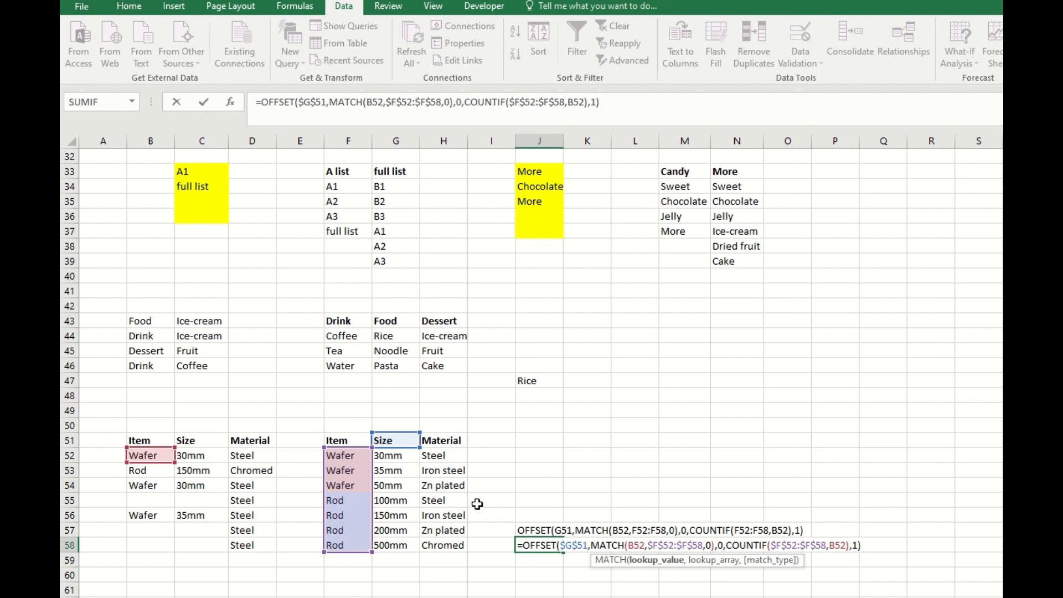
pyautogui.click(655, 546)
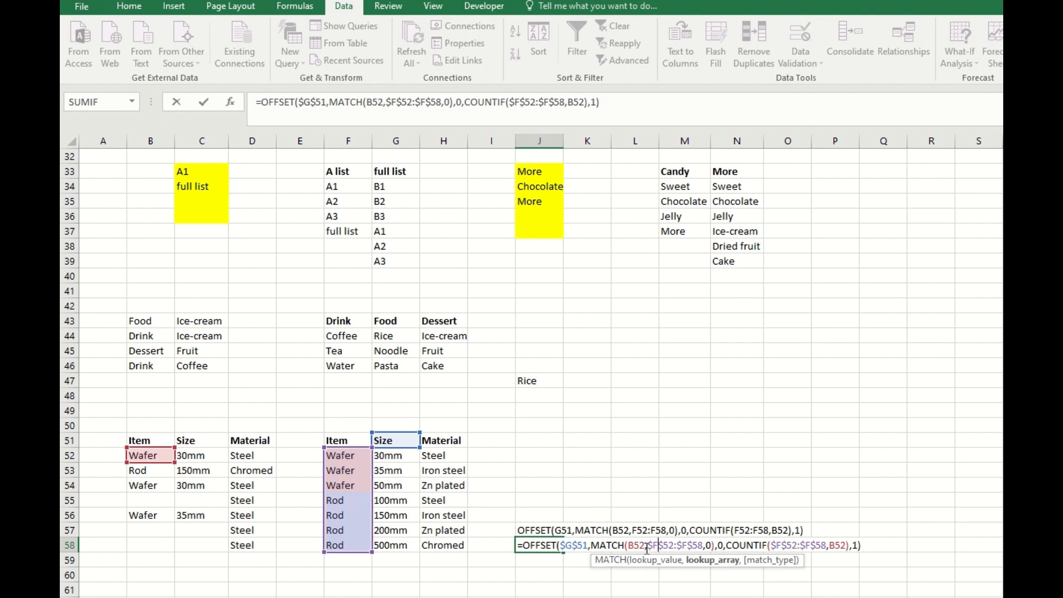
pyautogui.click(708, 544)
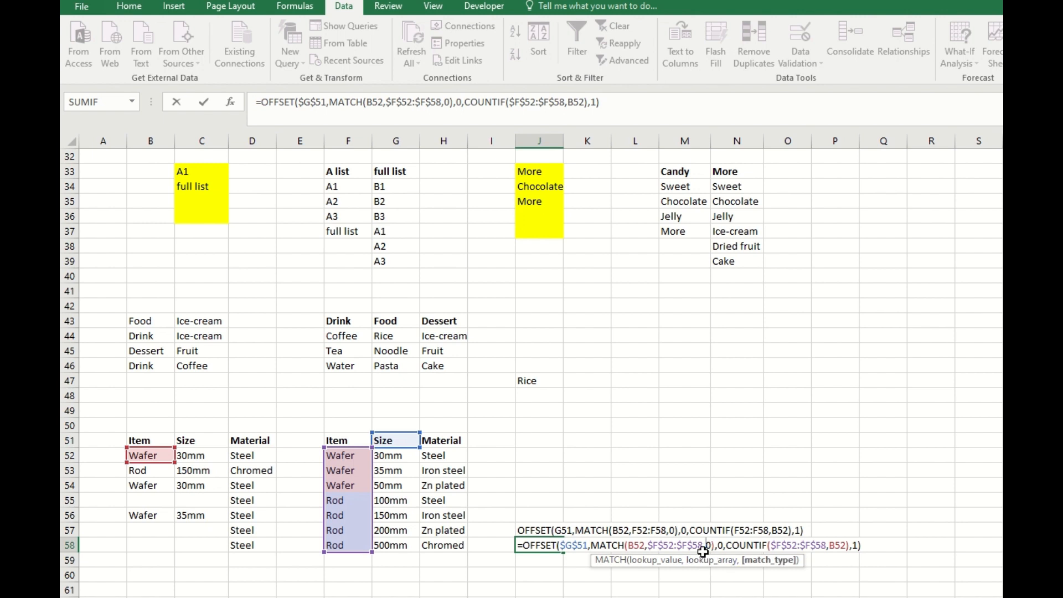
# - Examine the rows, cols, height and width arguments of J58's OFFSET formula, including COUNTIF, and discard the cell edit
pyautogui.click(714, 545)
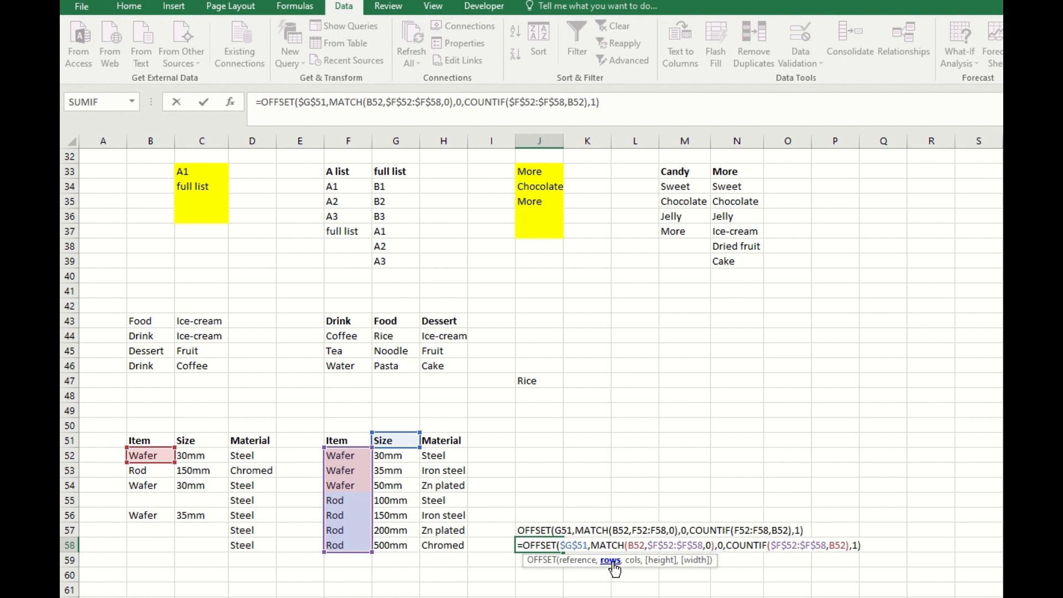
pyautogui.click(723, 548)
pyautogui.click(766, 546)
pyautogui.click(858, 544)
pyautogui.press('Escape')
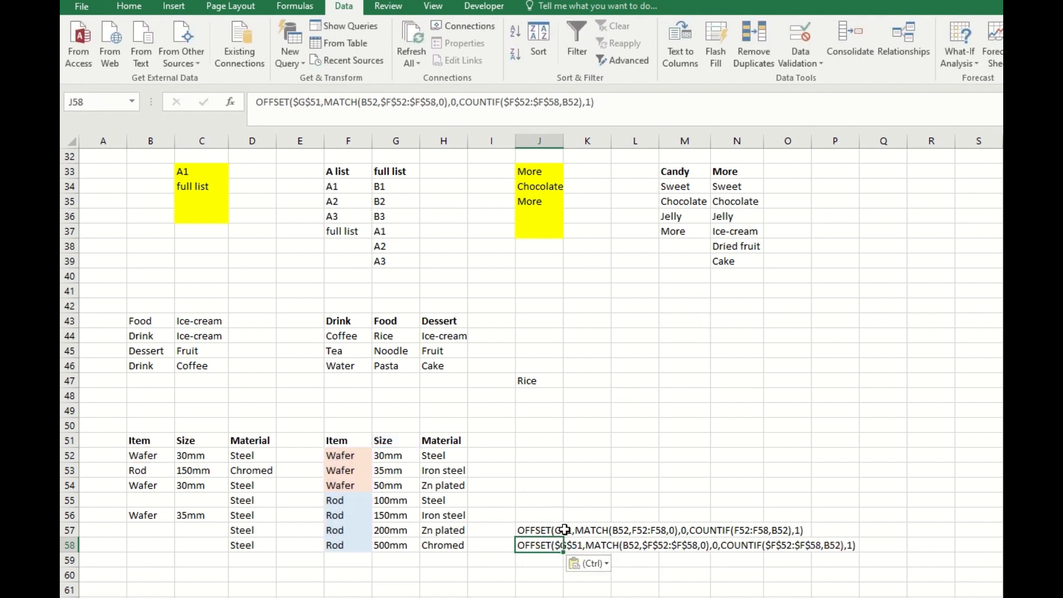
# - Check the size options offered in C53 for Rod, keeping 150mm selected
pyautogui.click(208, 458)
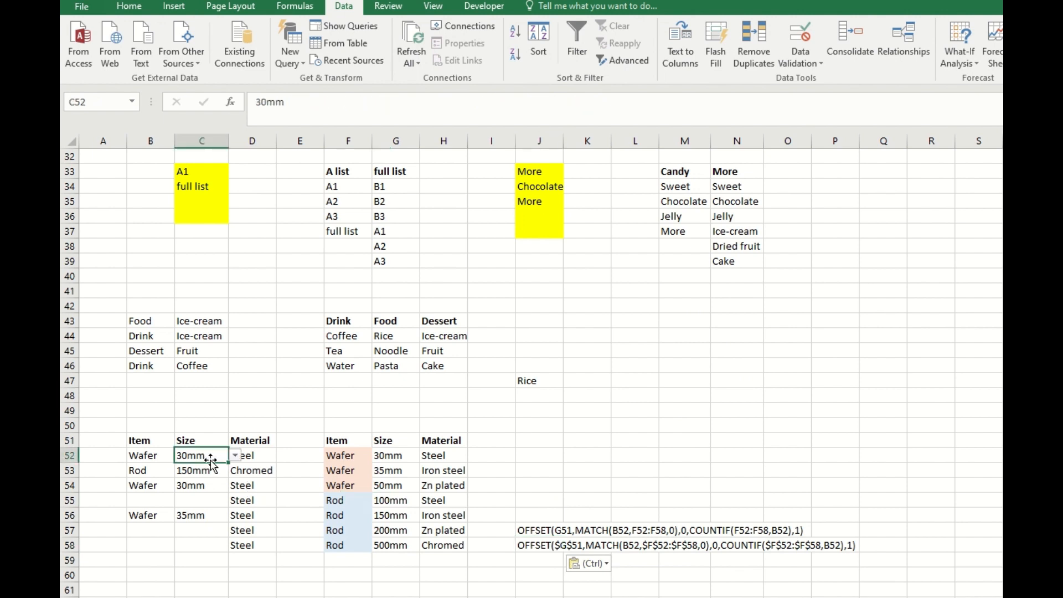
pyautogui.click(156, 468)
pyautogui.click(224, 472)
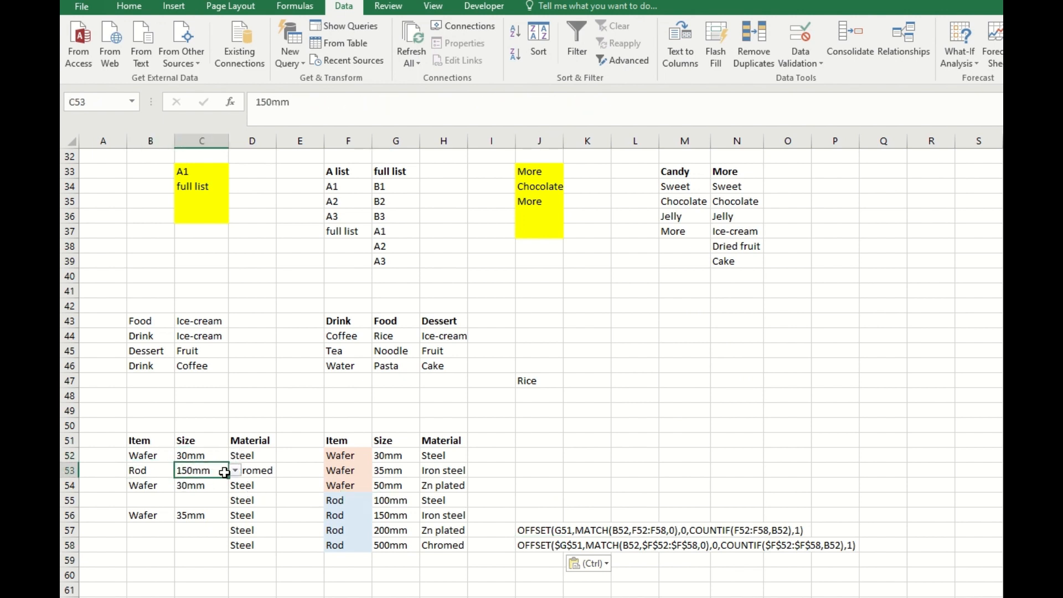
pyautogui.click(236, 470)
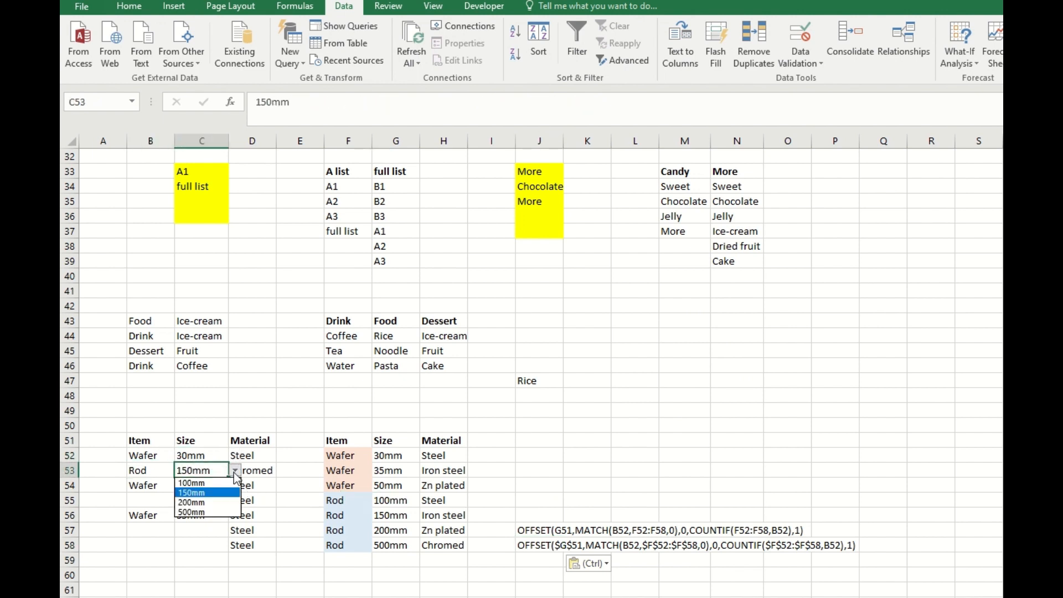
pyautogui.click(206, 493)
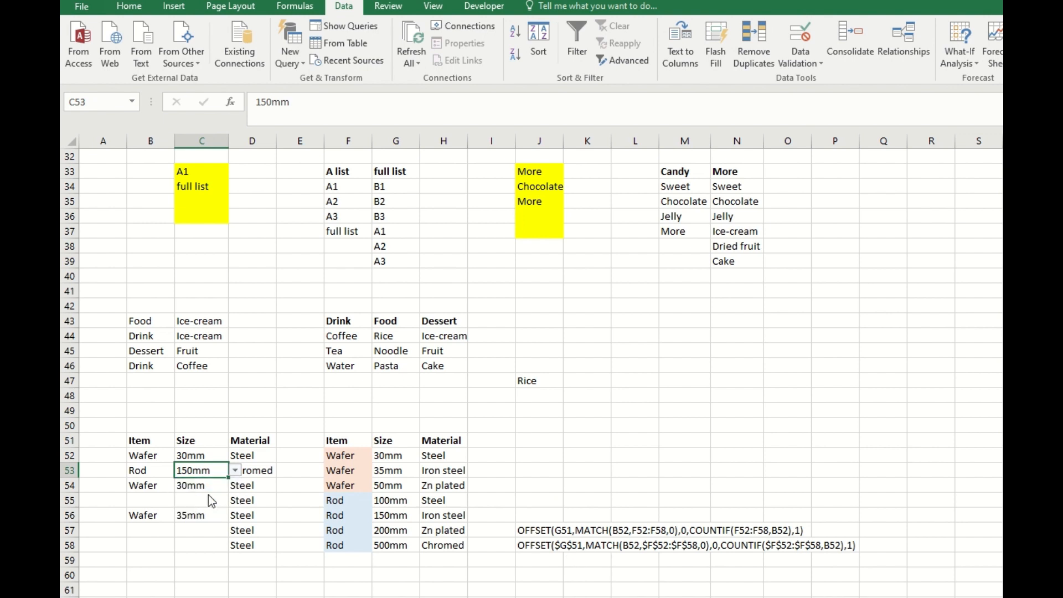
# - Compare the Size entries in G52:G58 with the Material entries beside them in H52:H58
pyautogui.click(256, 454)
pyautogui.click(450, 452)
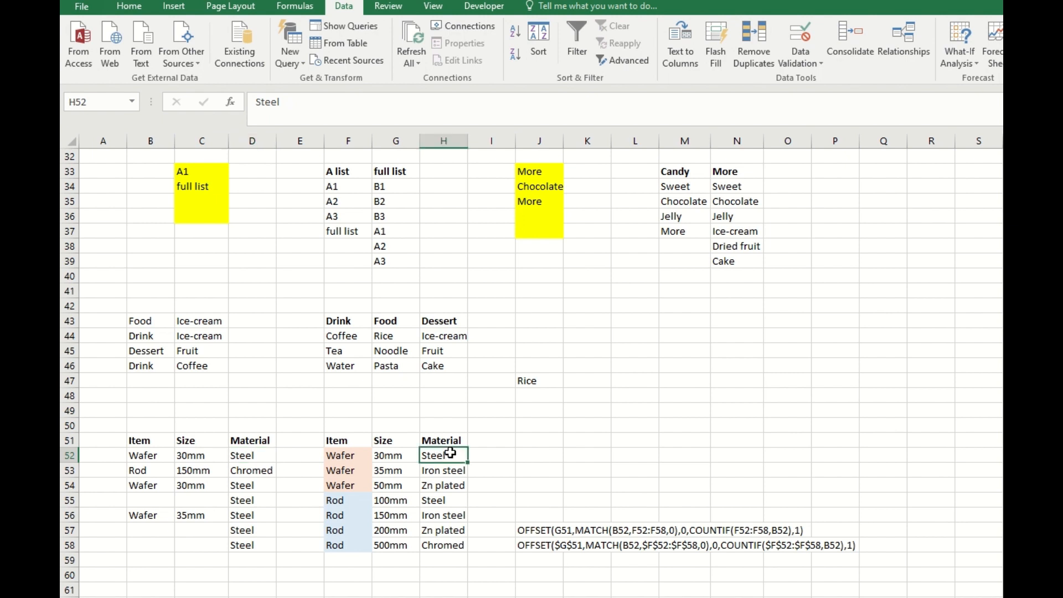
pyautogui.click(398, 455)
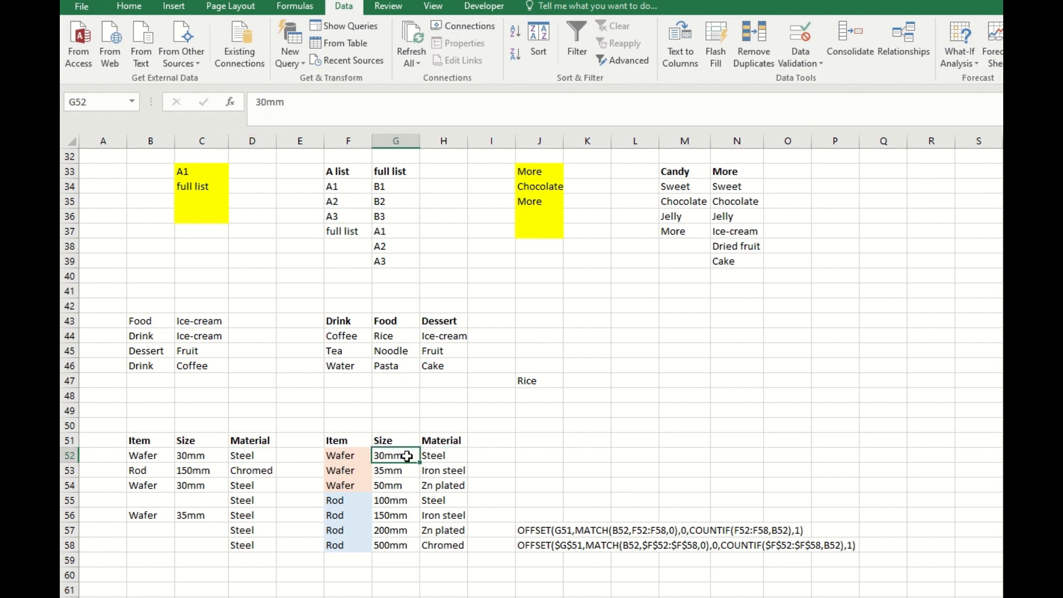
pyautogui.moveTo(406, 482); pyautogui.dragTo(407, 545)
pyautogui.moveTo(445, 457); pyautogui.dragTo(446, 546)
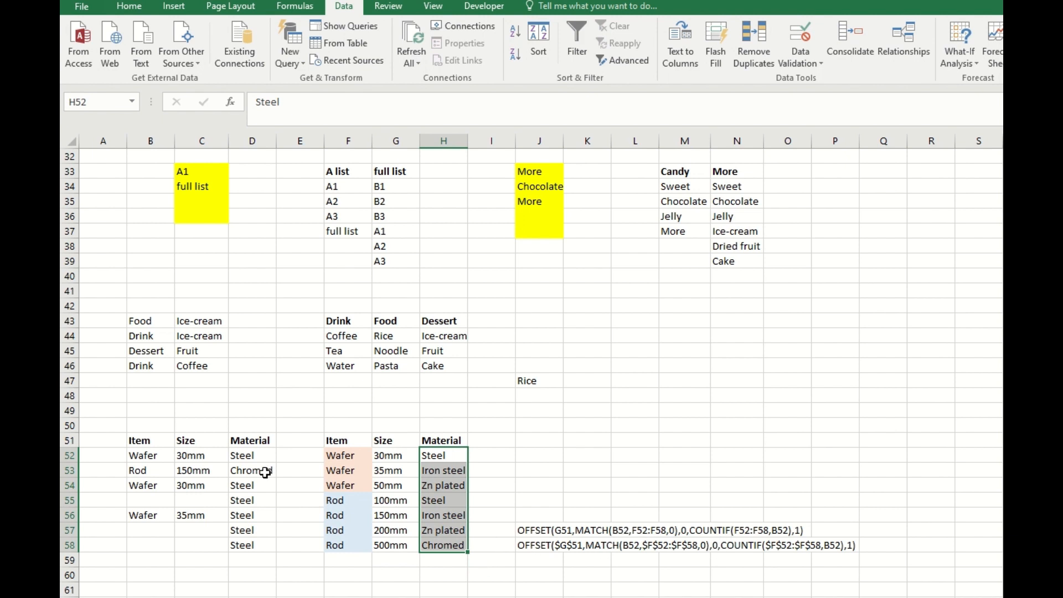
# - Inspect the reference and column offset in D52's data validation source, and close the validation settings without saving changes
pyautogui.click(252, 460)
pyautogui.click(800, 39)
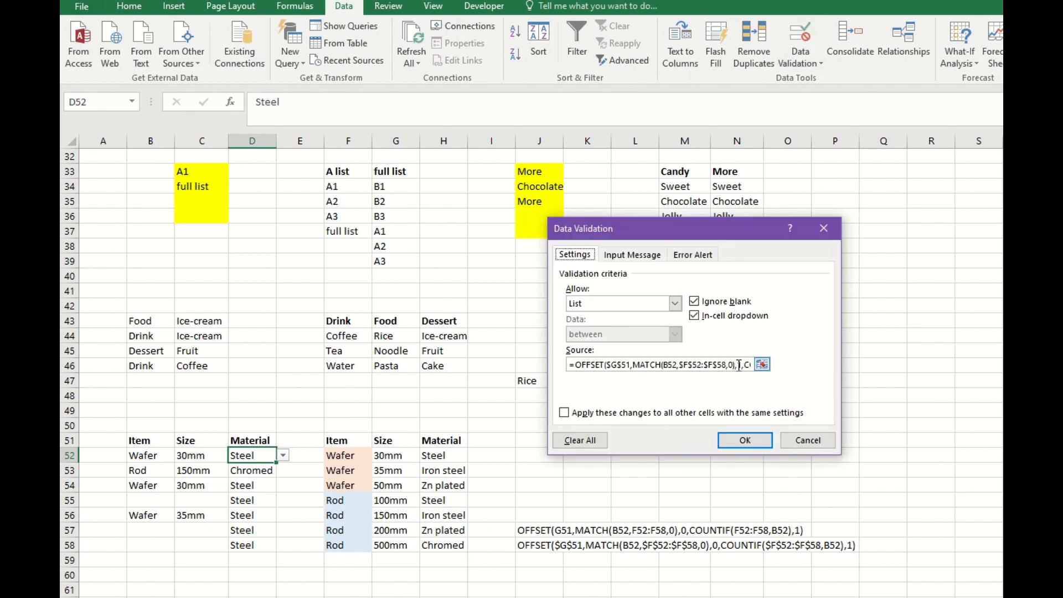
pyautogui.click(619, 365)
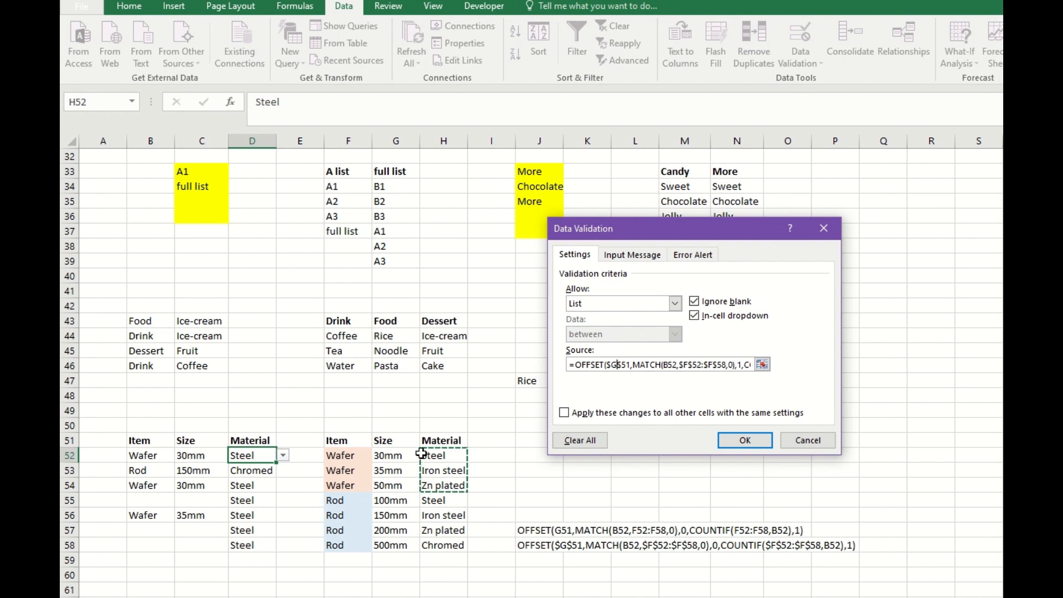
pyautogui.click(403, 443)
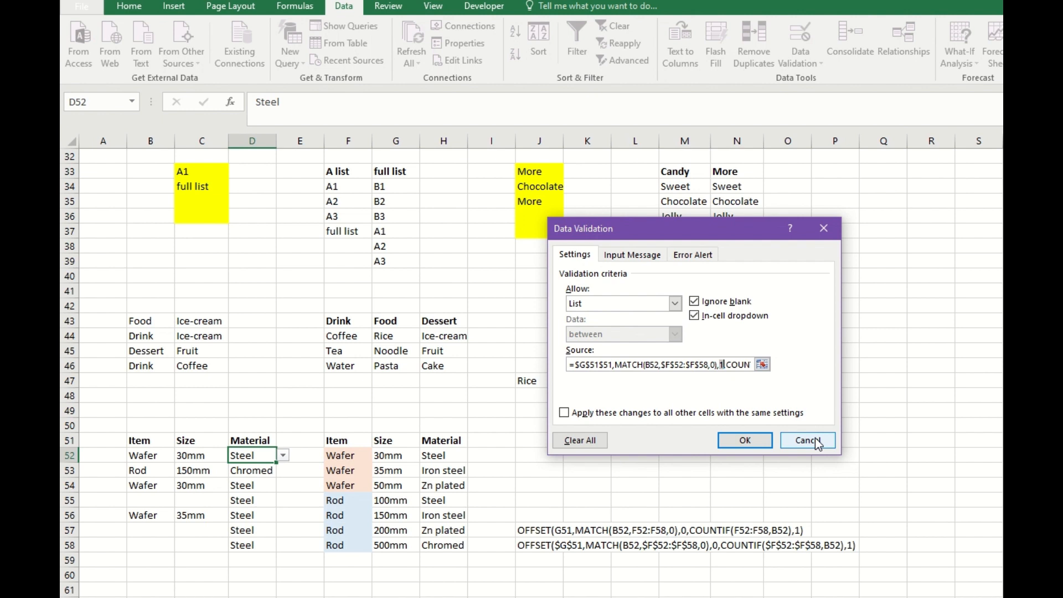
pyautogui.click(815, 440)
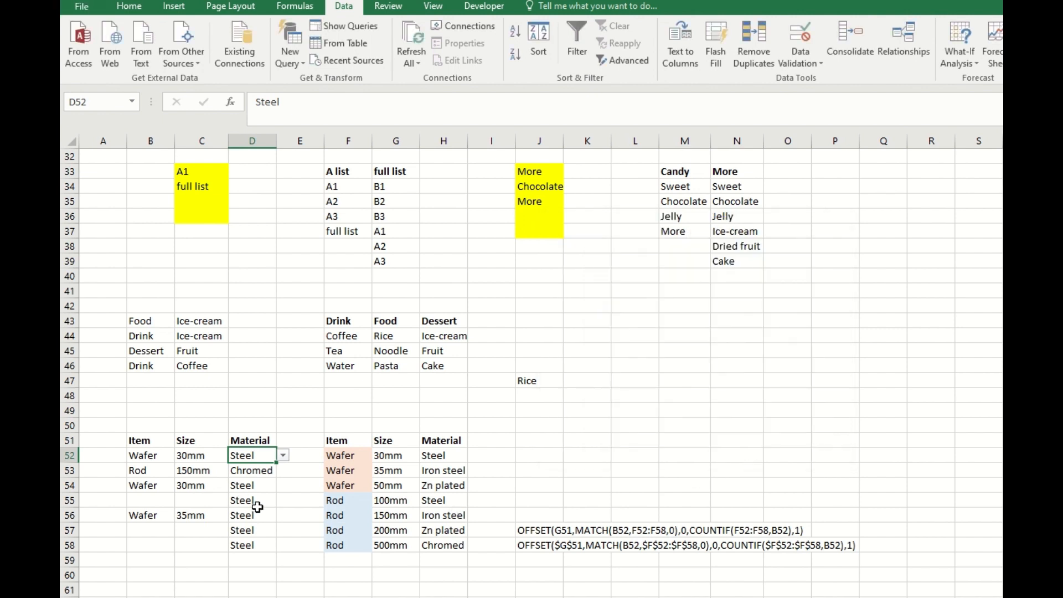